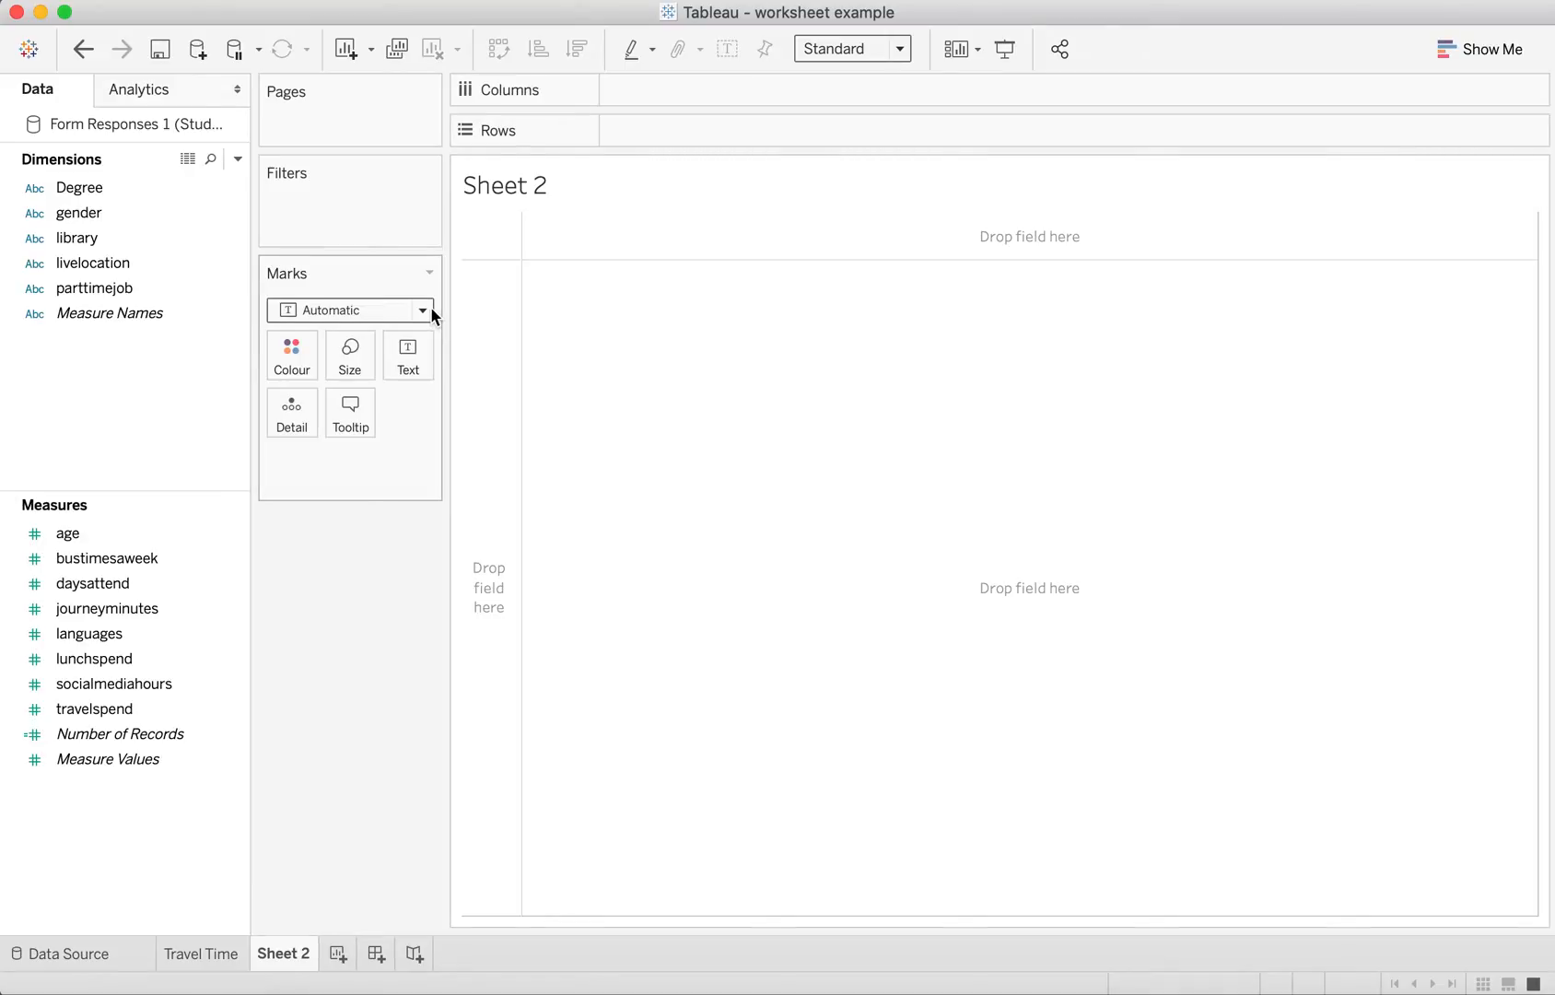
- Set the mark type to Pie and assign the journeyminutes measure to both the angle and the colour
left_click(431, 313)
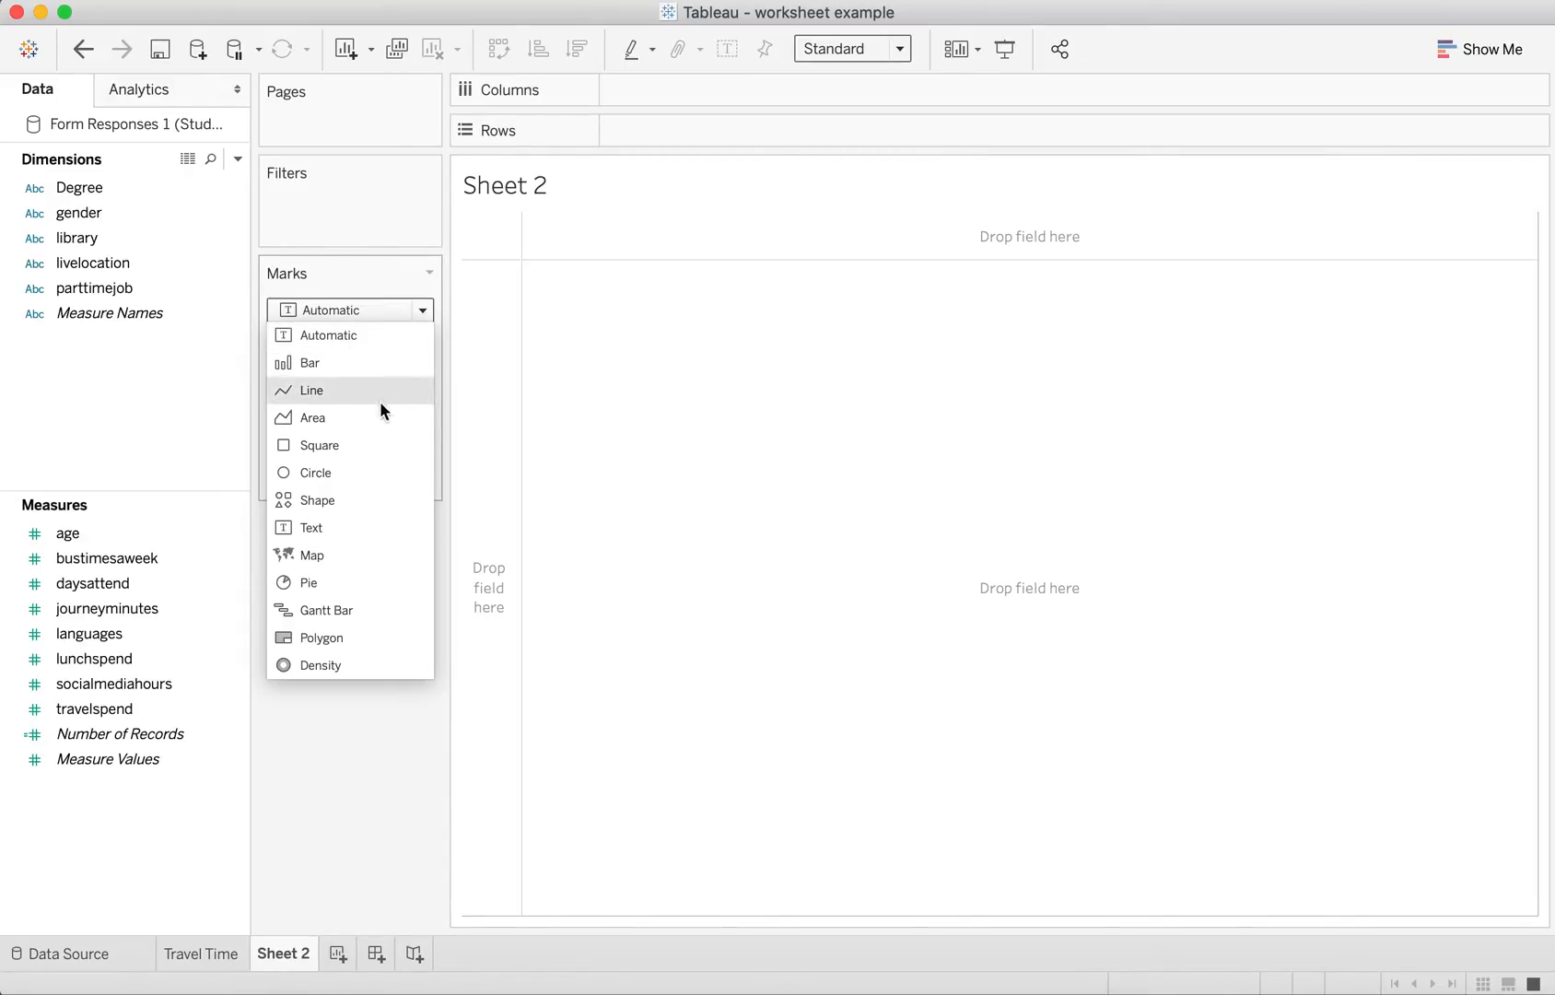
left_click(360, 581)
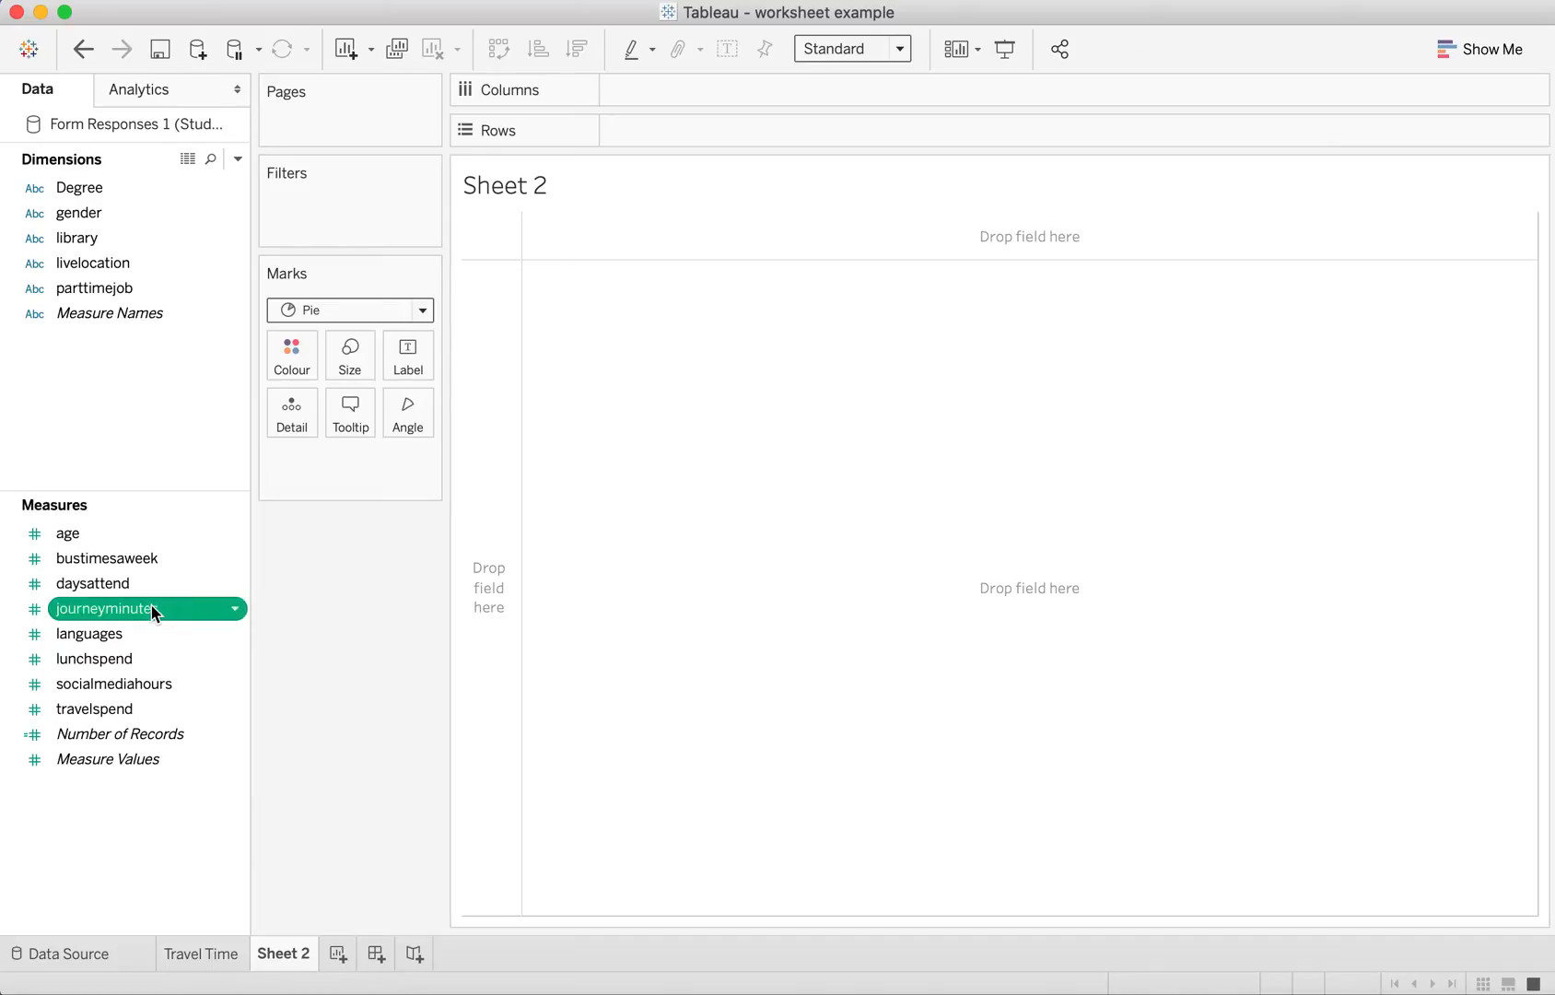
left_click_drag(151, 606, 410, 414)
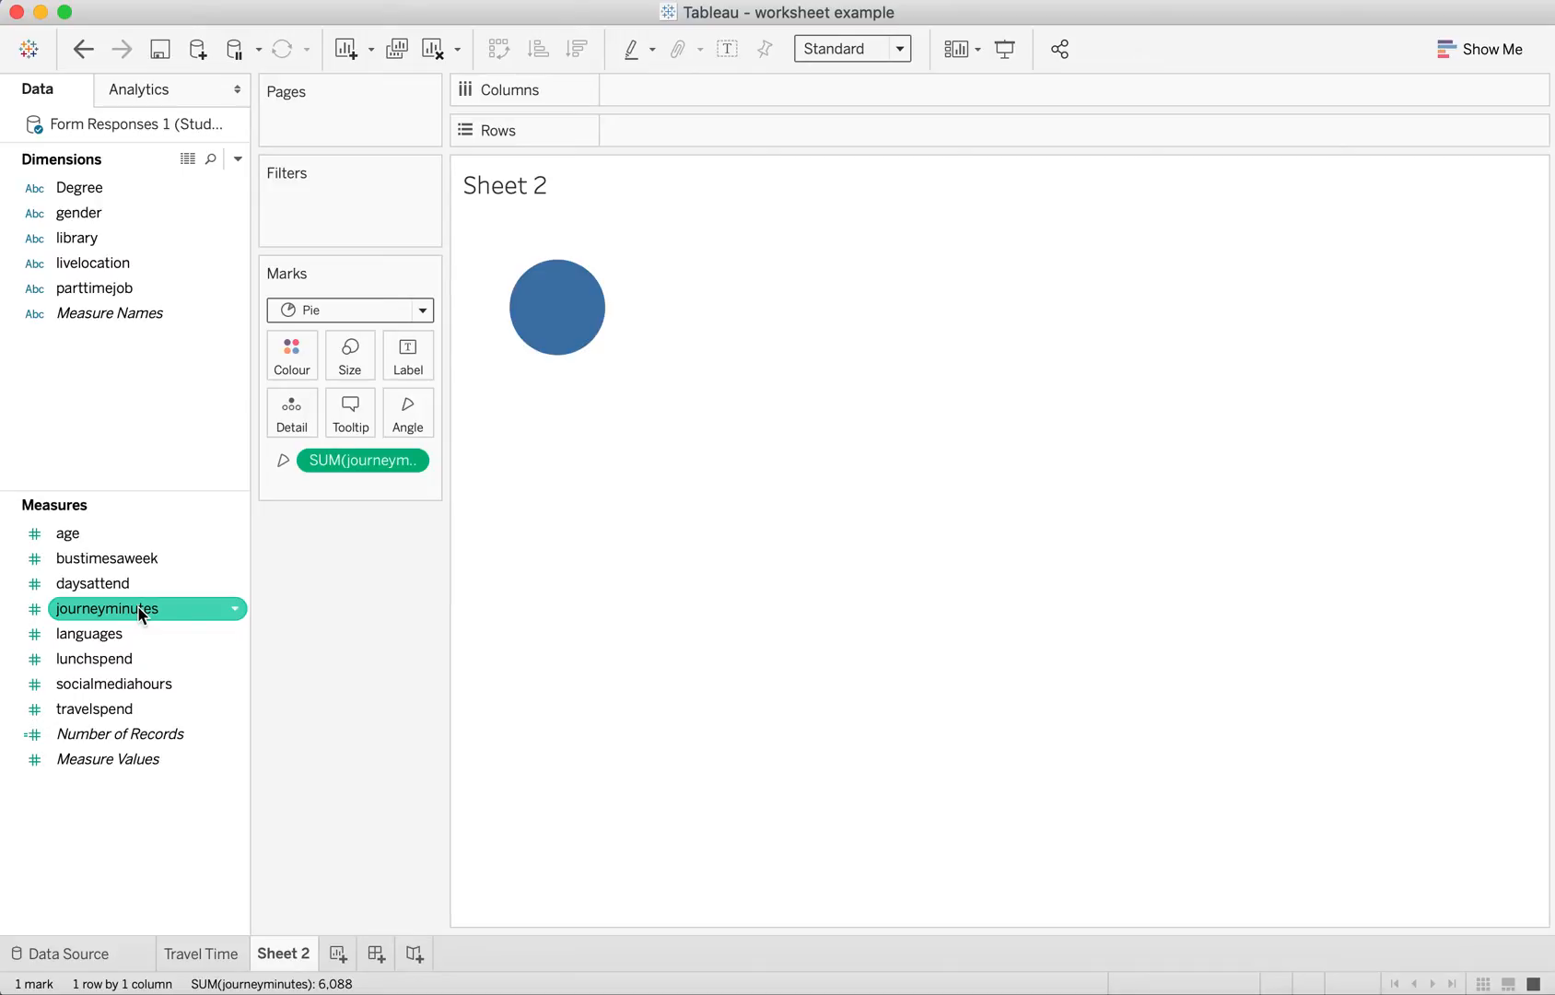
left_click_drag(140, 608, 300, 357)
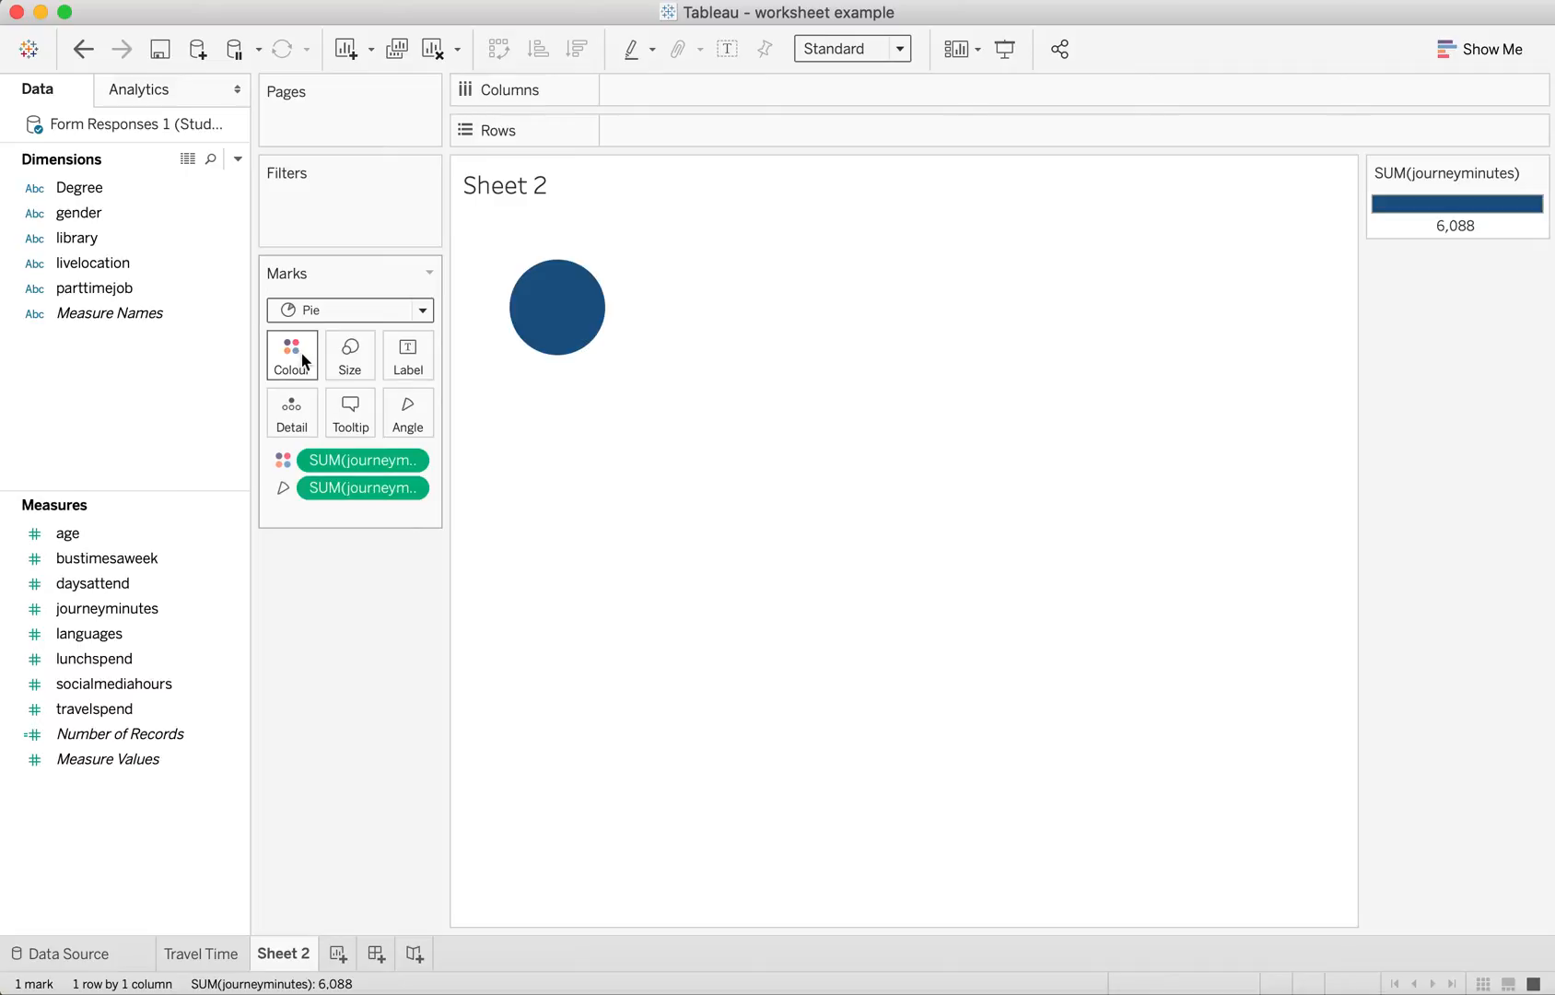
- Change the aggregation of journeyminutes to Average for both the colour and the angle of the pie
left_click(409, 461)
mouse_move(477, 671)
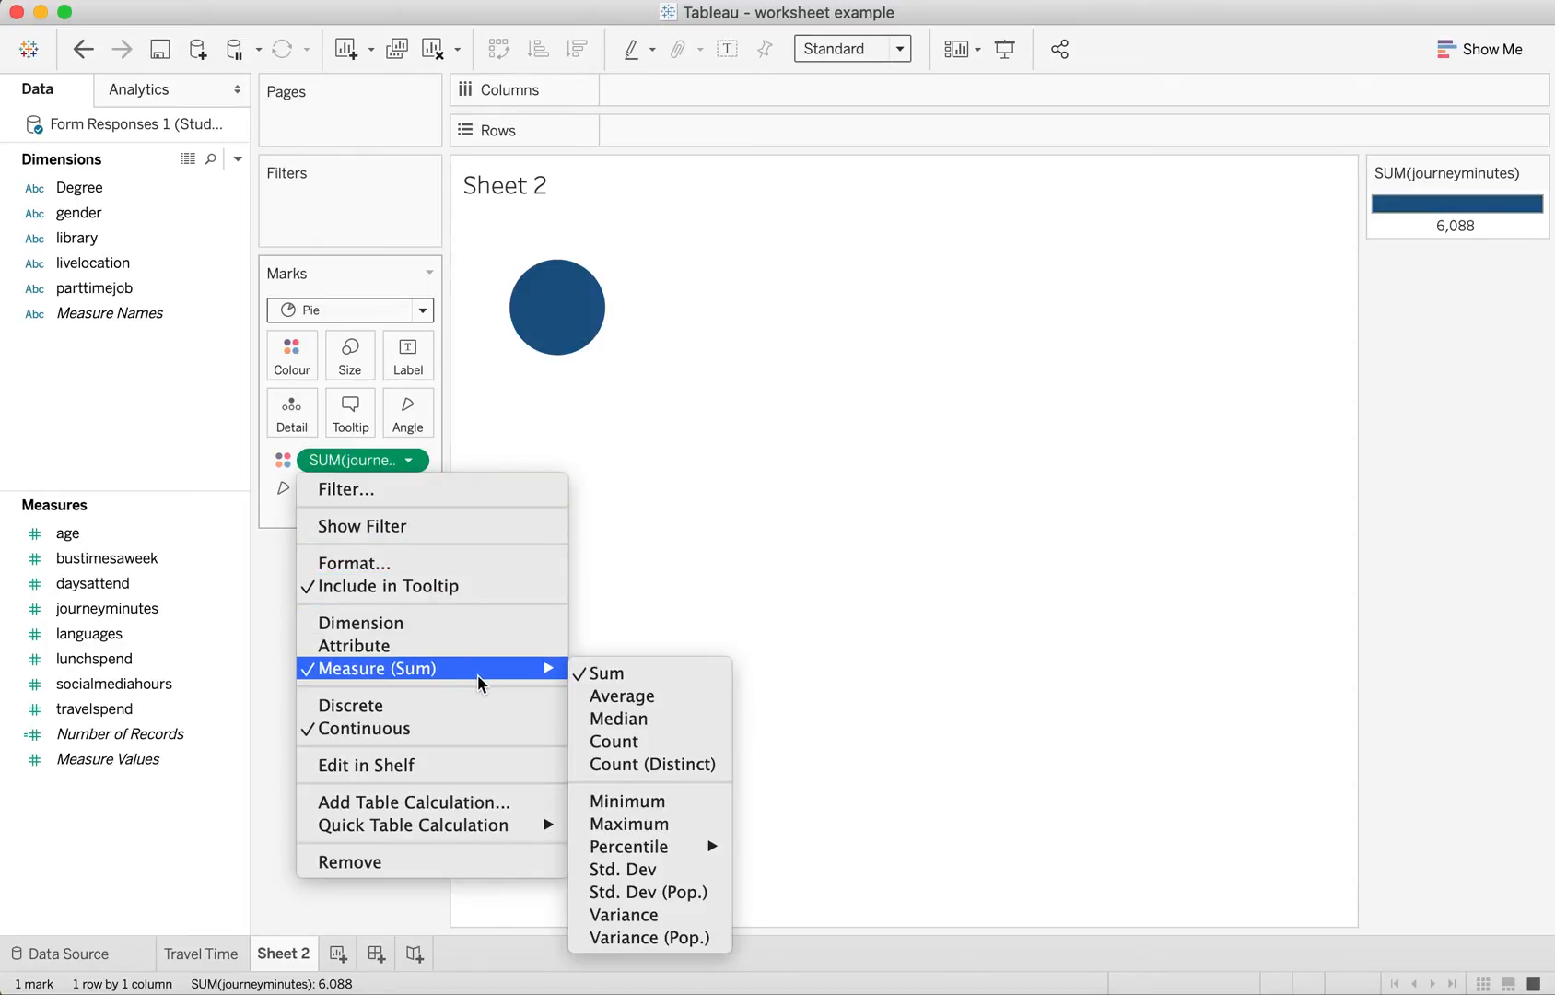
left_click(623, 706)
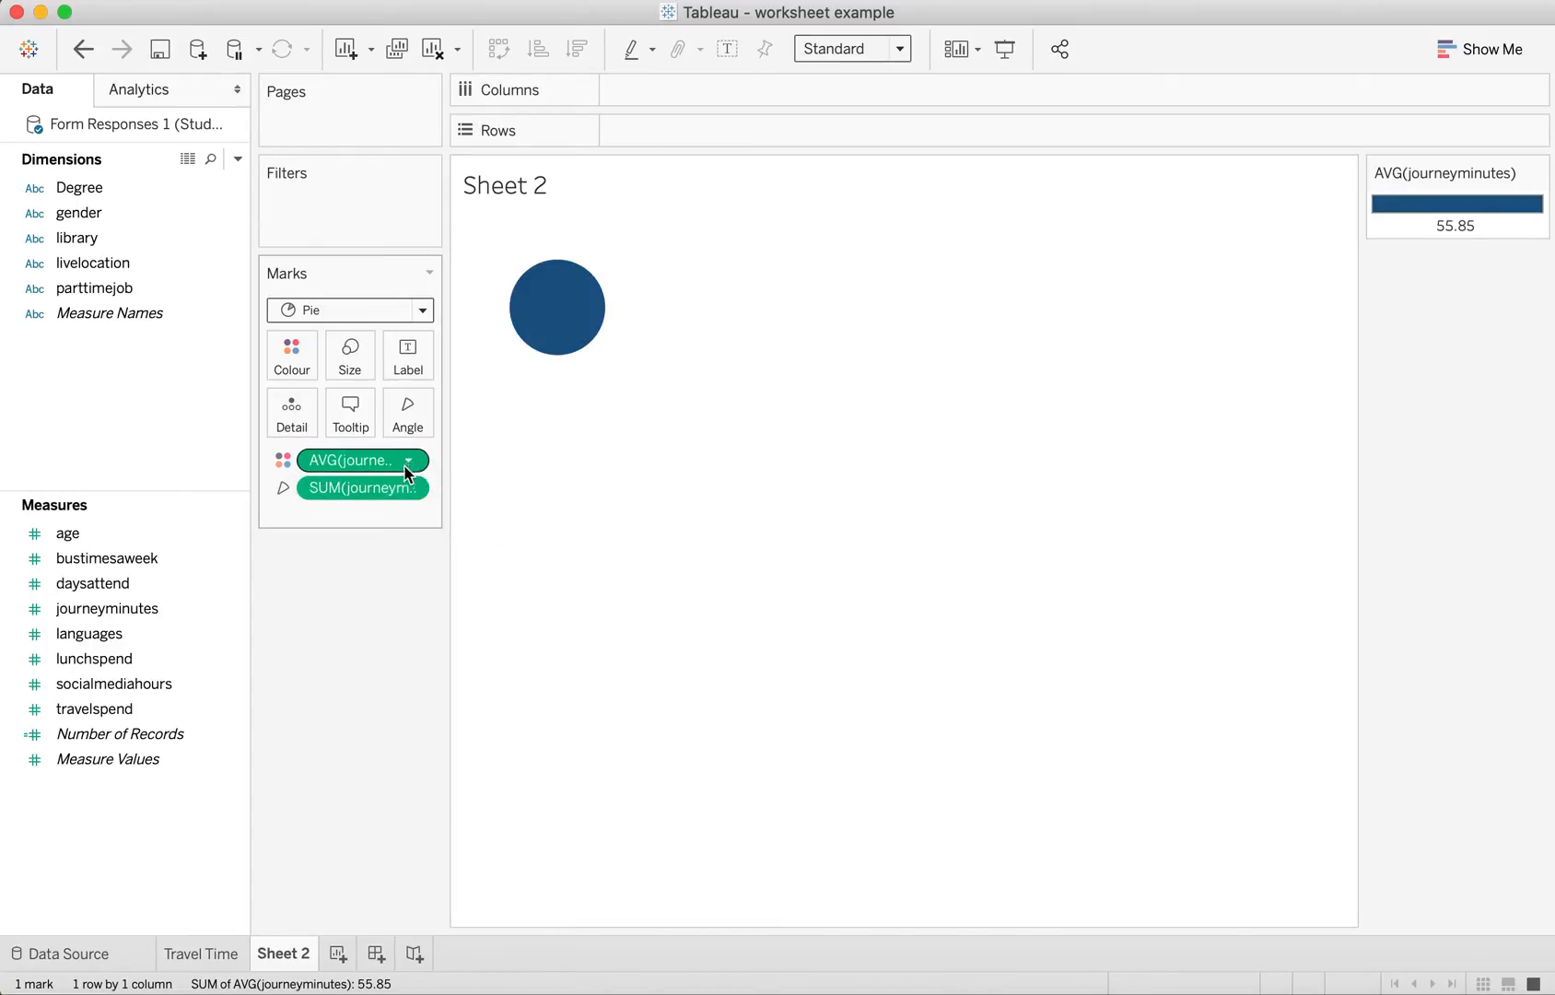
left_click(417, 487)
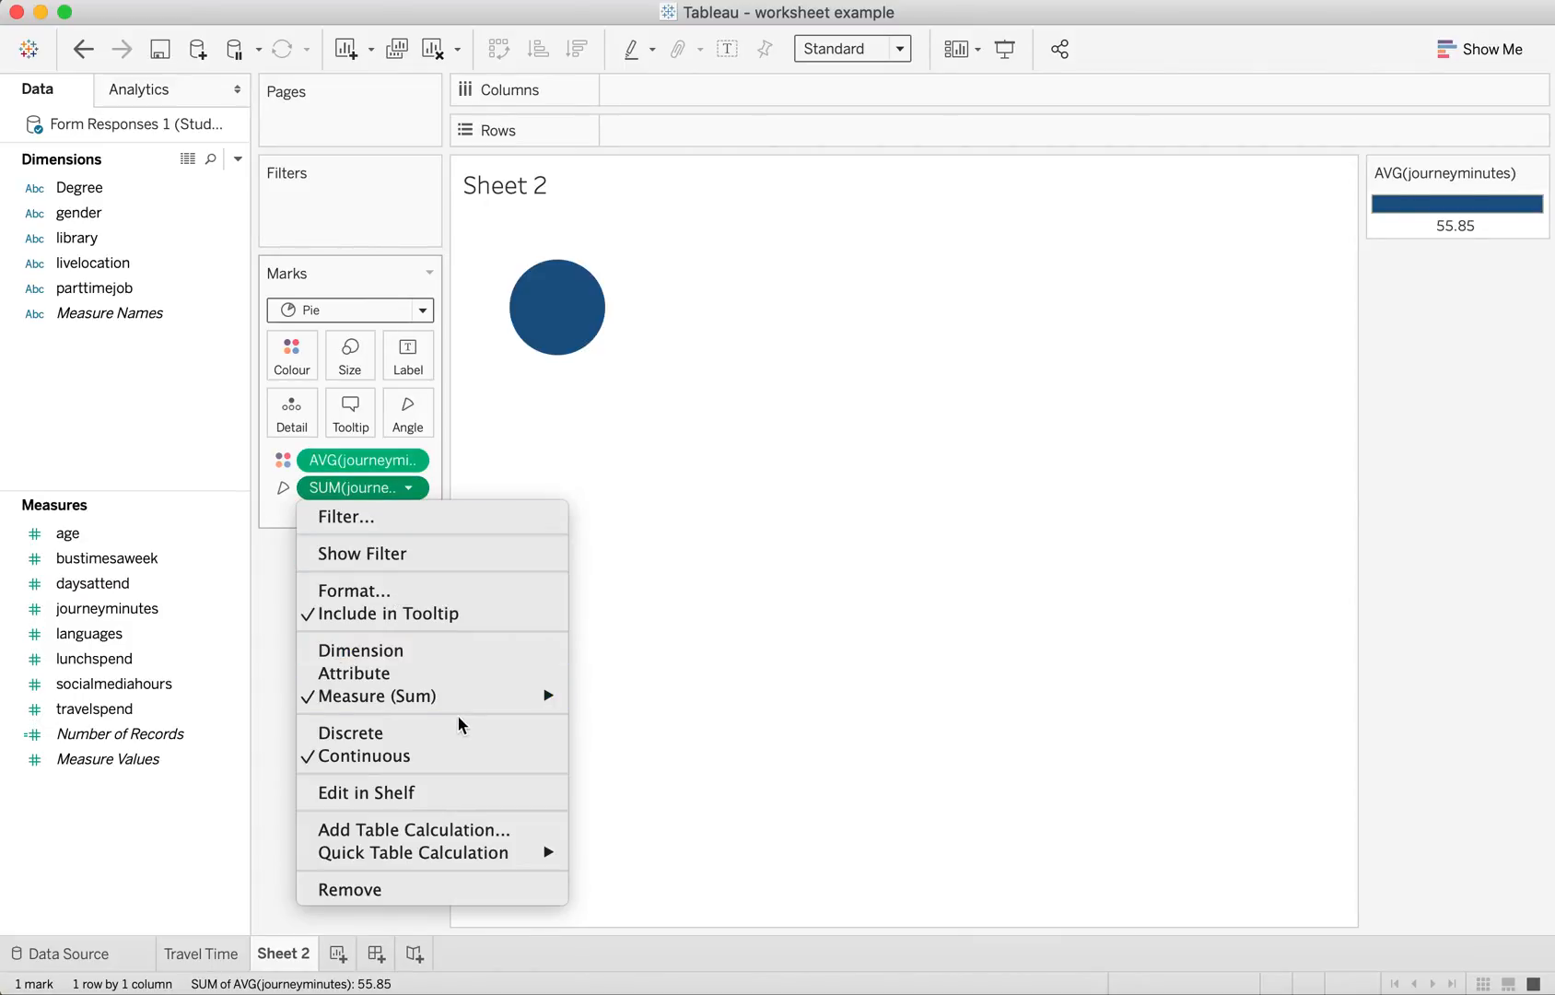
mouse_move(482, 701)
left_click(672, 728)
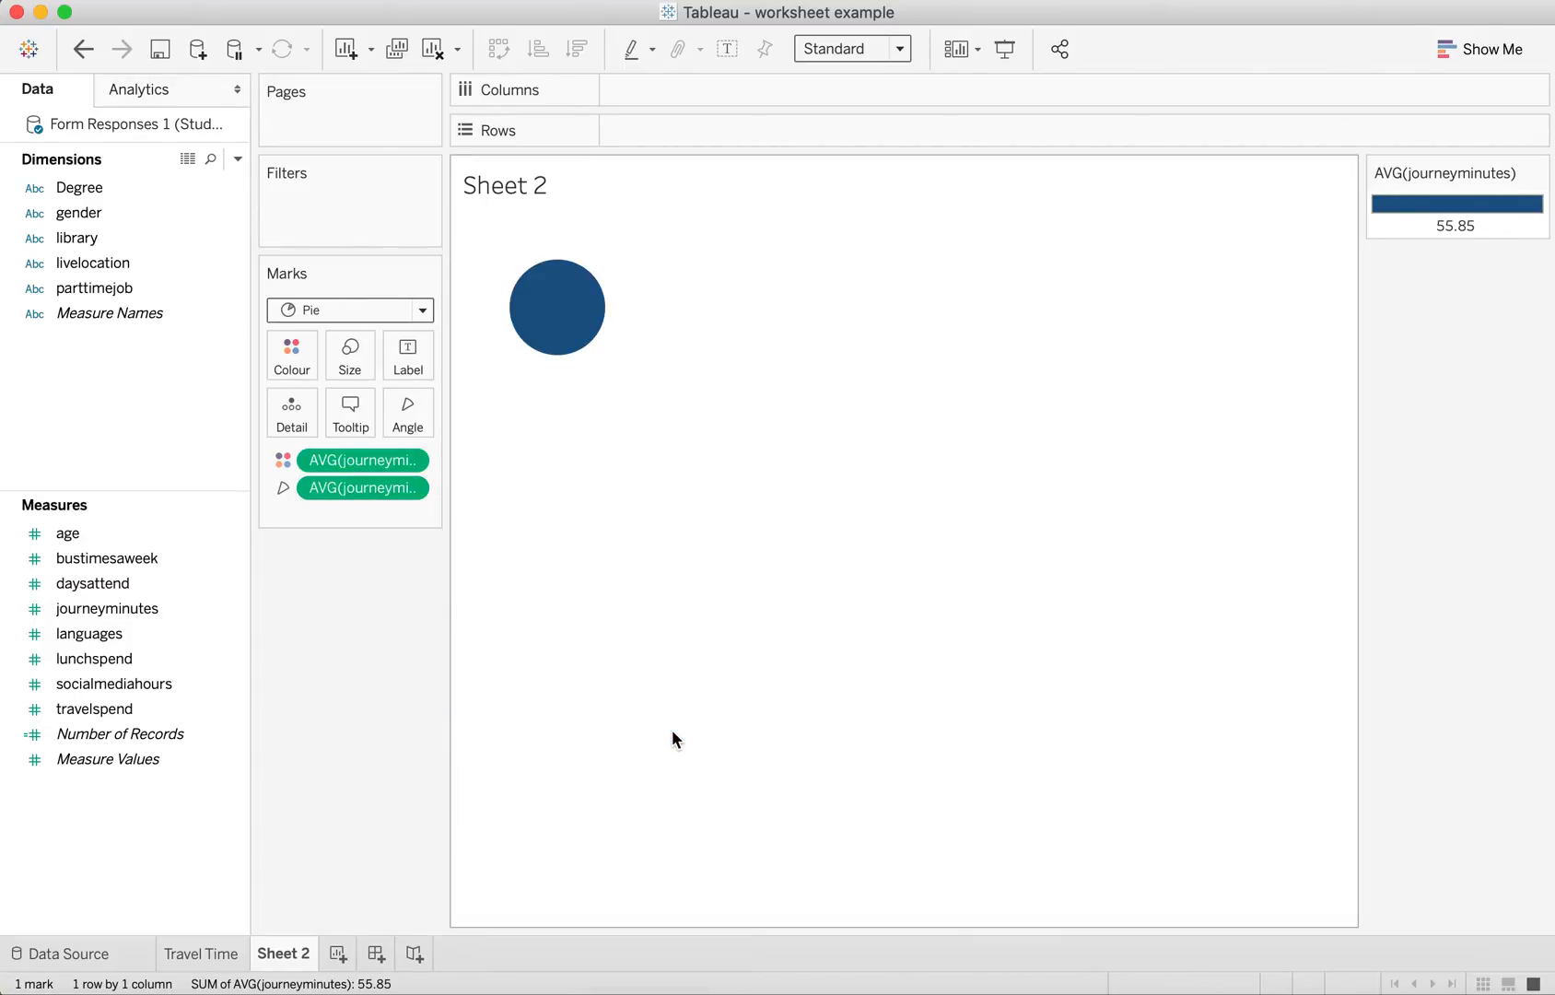
mouse_move(562, 299)
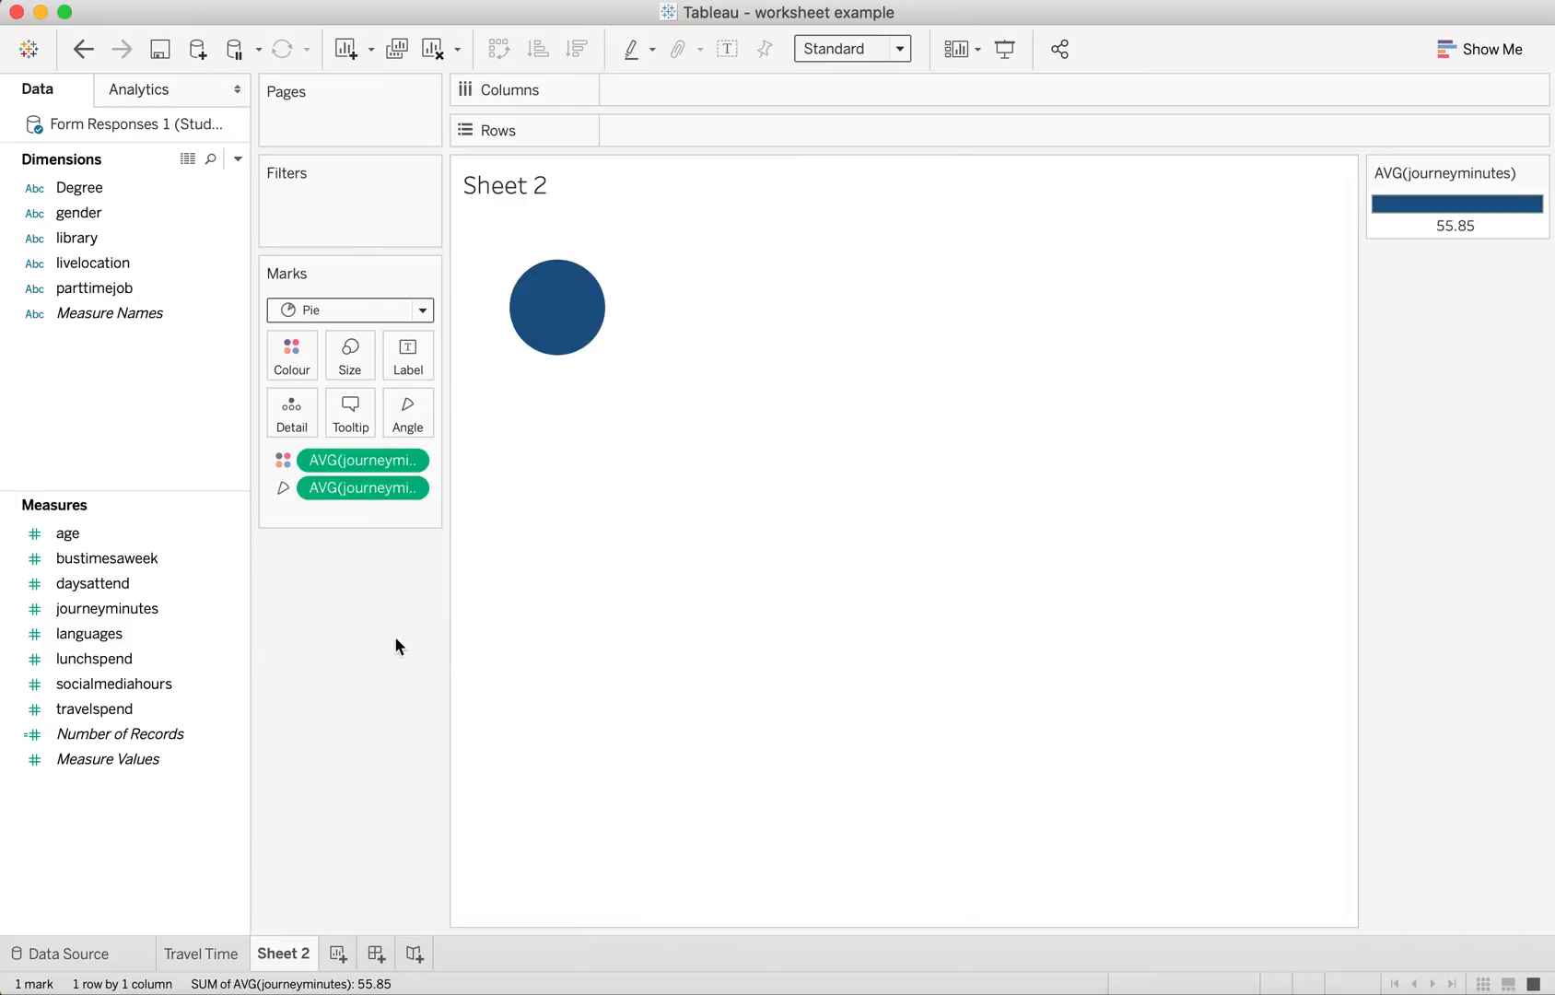
- Add daysattend as the pie's label and convert it to a dimension to split the pie into slices
left_click(226, 594)
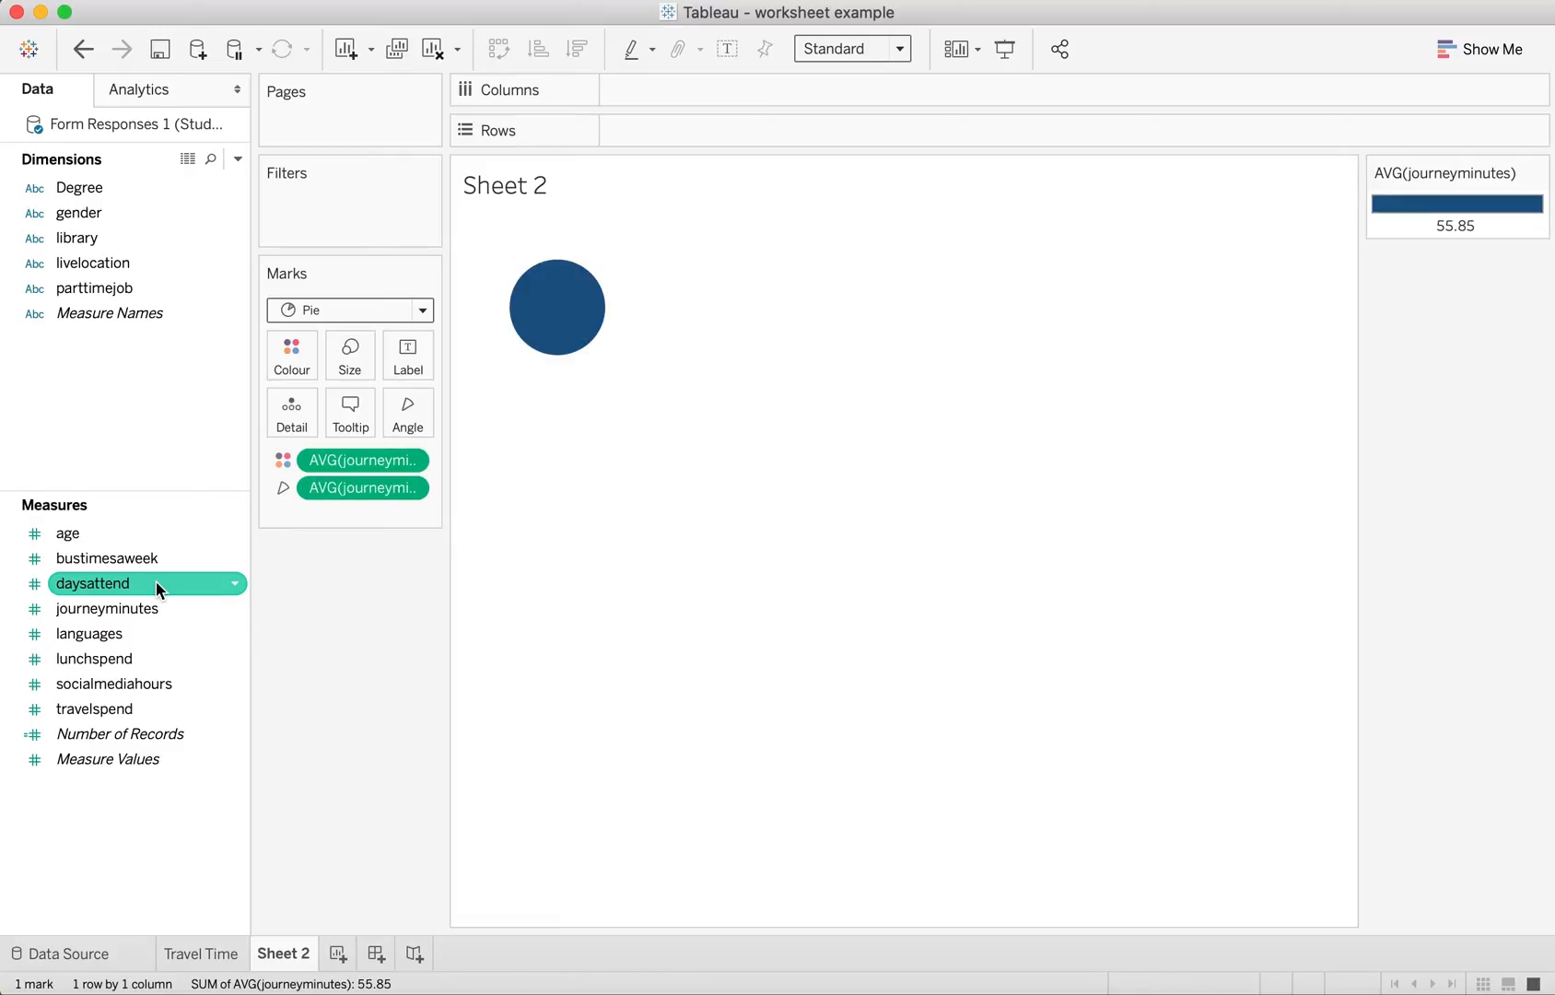
left_click_drag(156, 582, 410, 360)
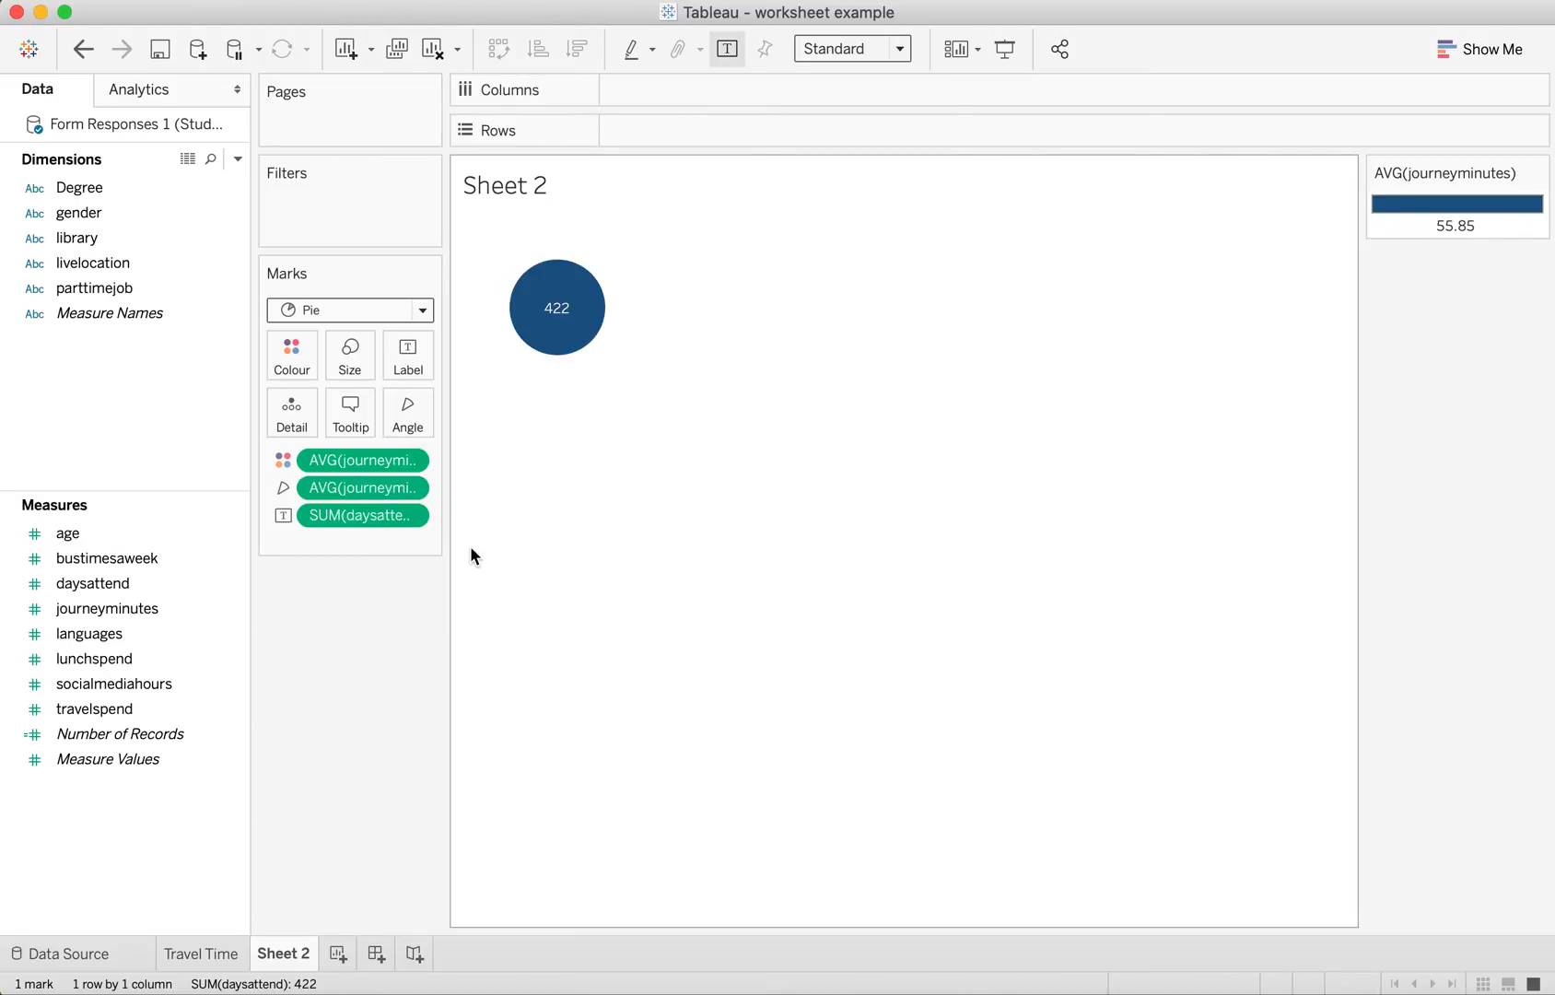
left_click(410, 516)
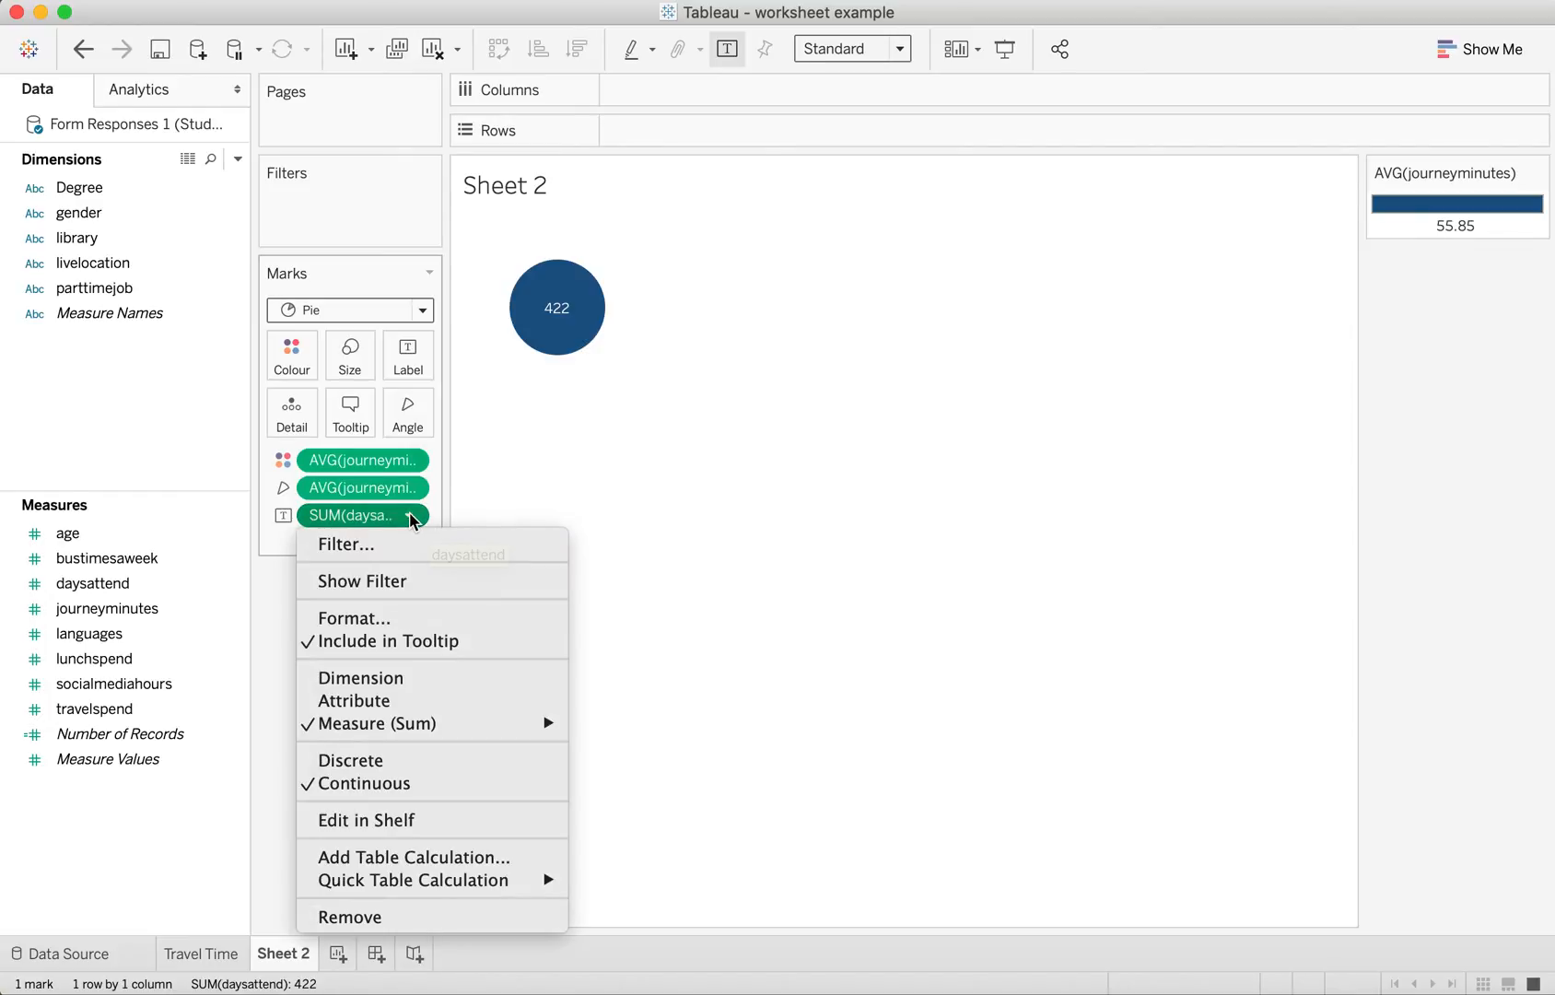
left_click(459, 699)
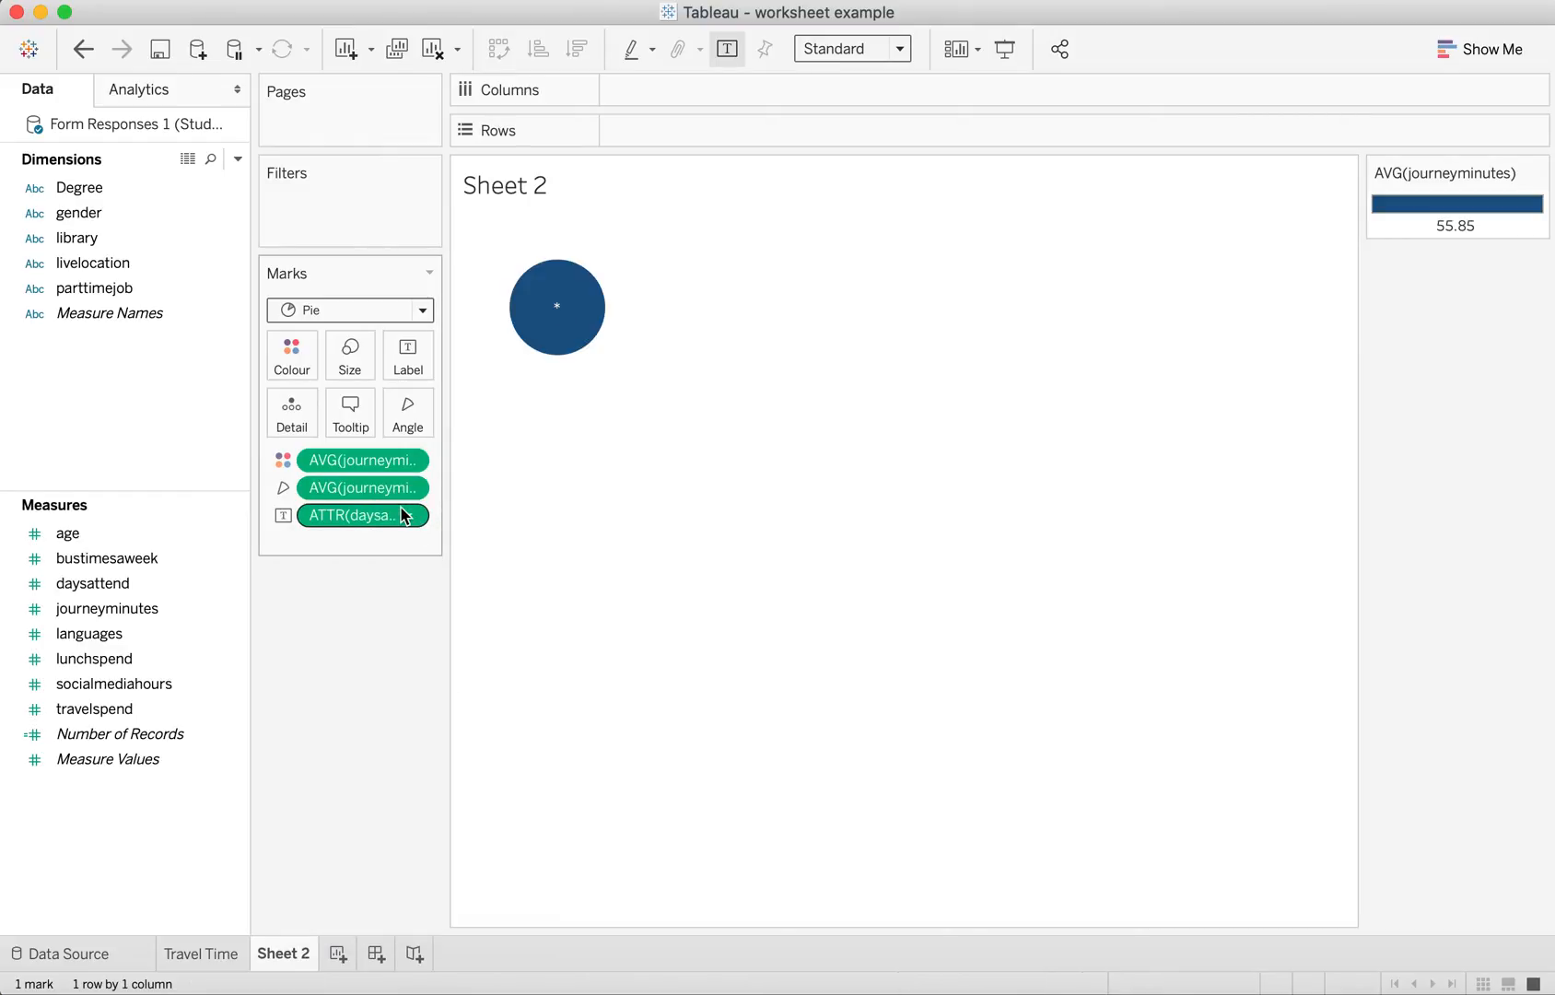
left_click(403, 516)
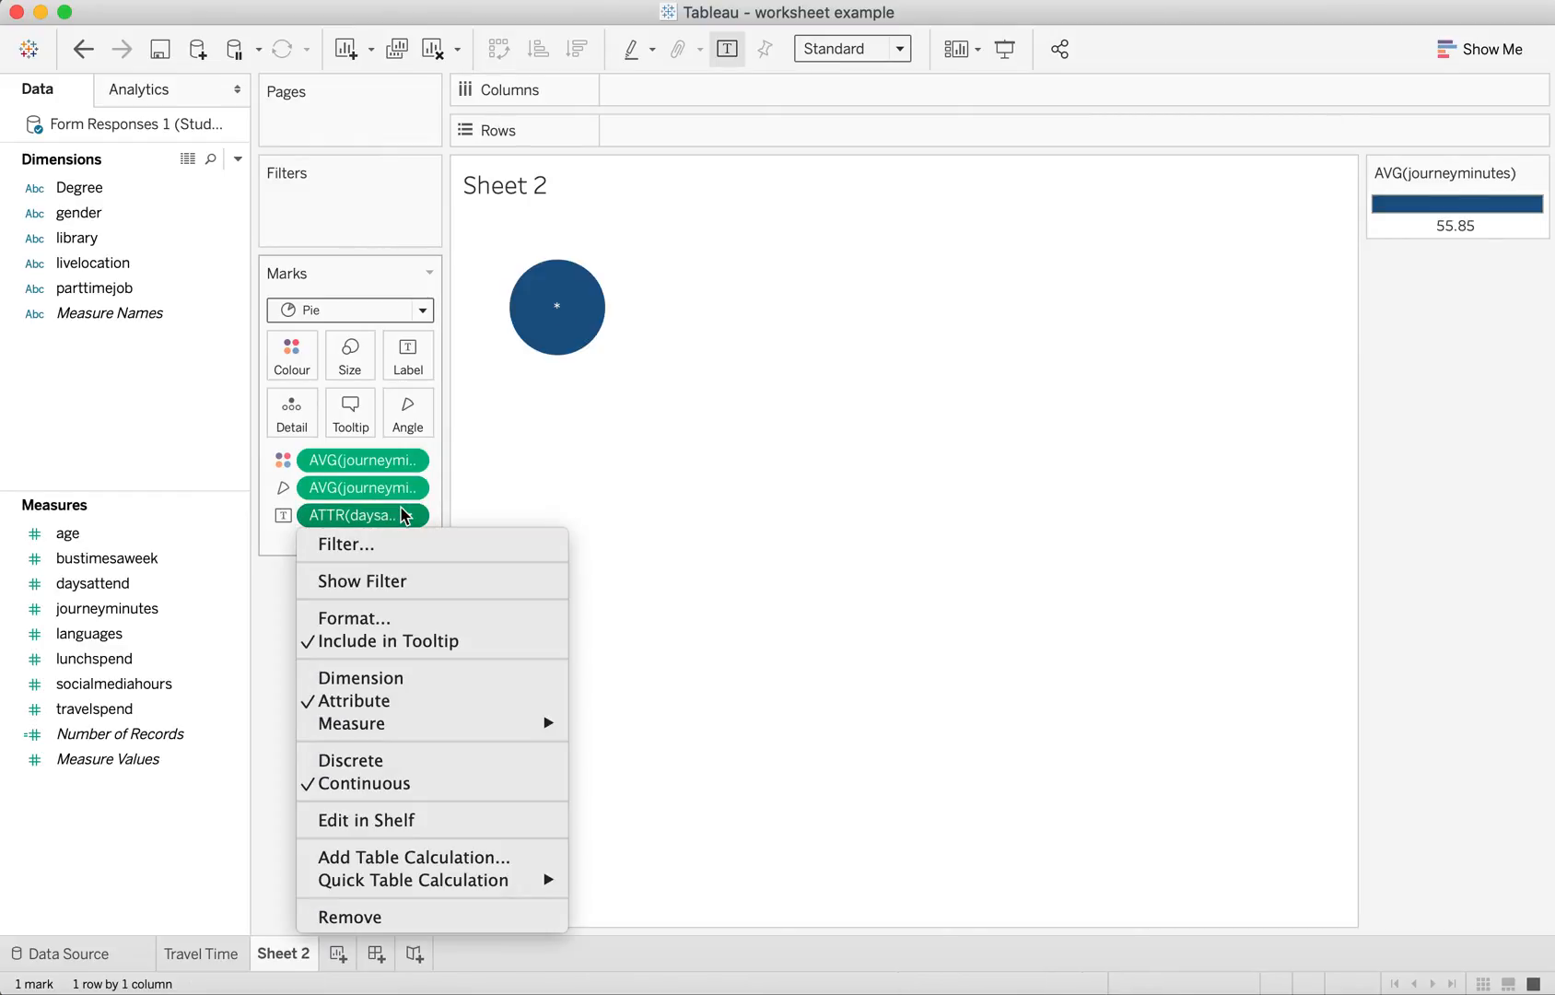
left_click(409, 678)
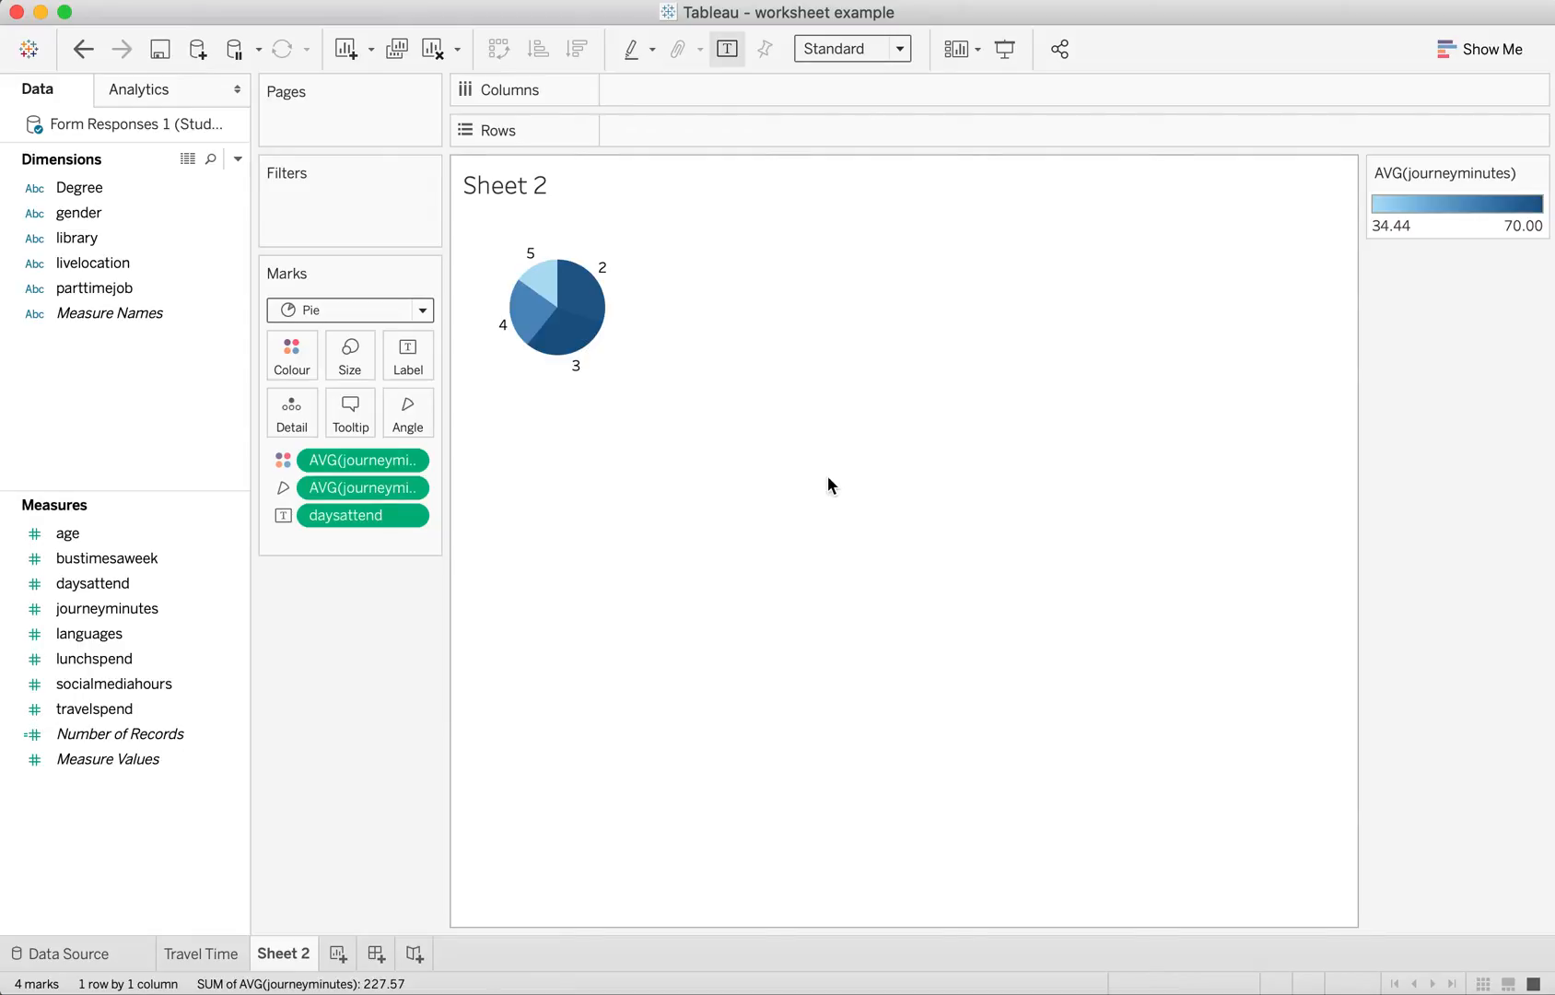
- Fit the chart to Entire View and enlarge the pie
mouse_move(581, 306)
left_click(900, 51)
left_click(878, 129)
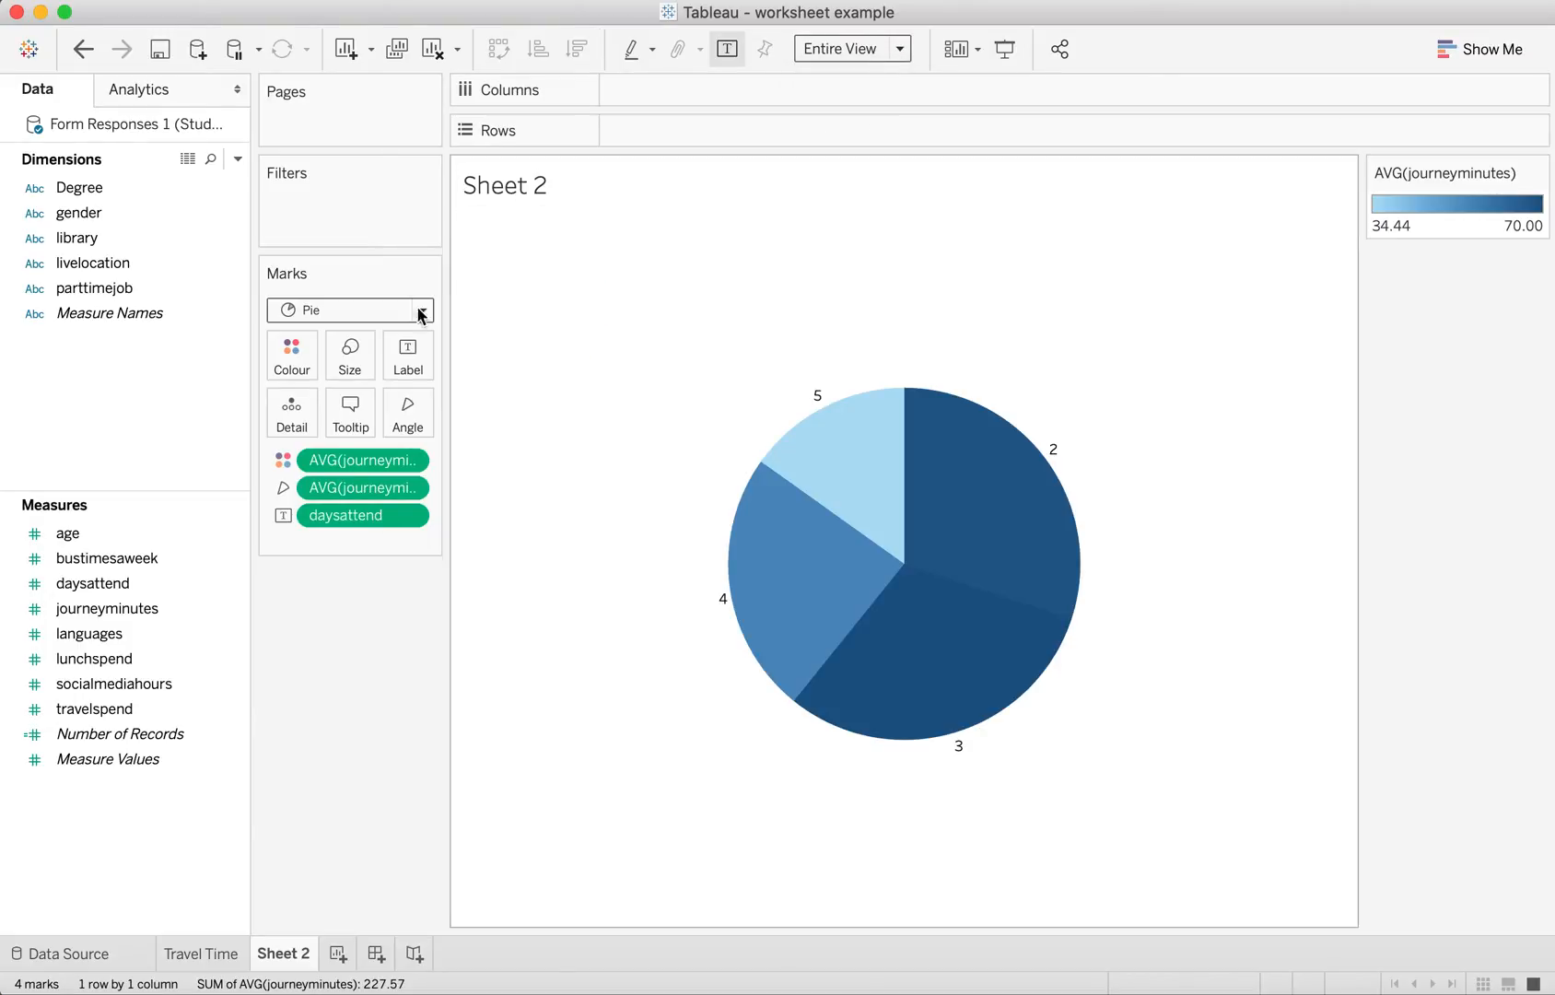
left_click(355, 348)
mouse_move(422, 416)
left_mouse_down()
mouse_move(435, 417)
mouse_move(414, 413)
left_mouse_up()
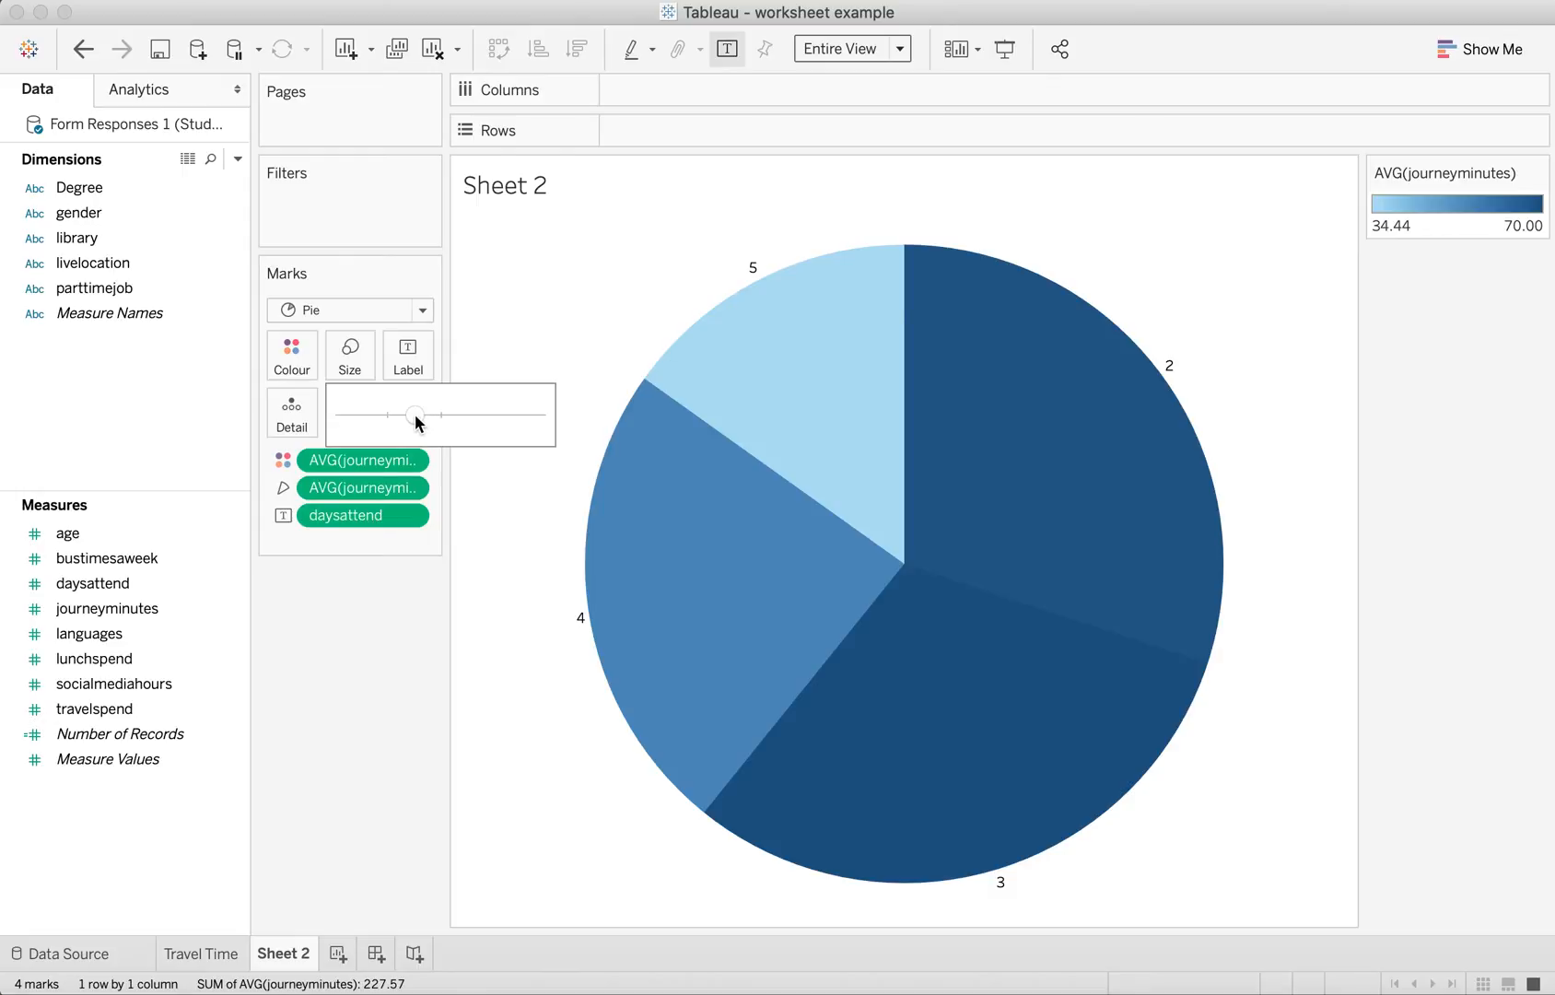
left_click(674, 295)
mouse_move(872, 371)
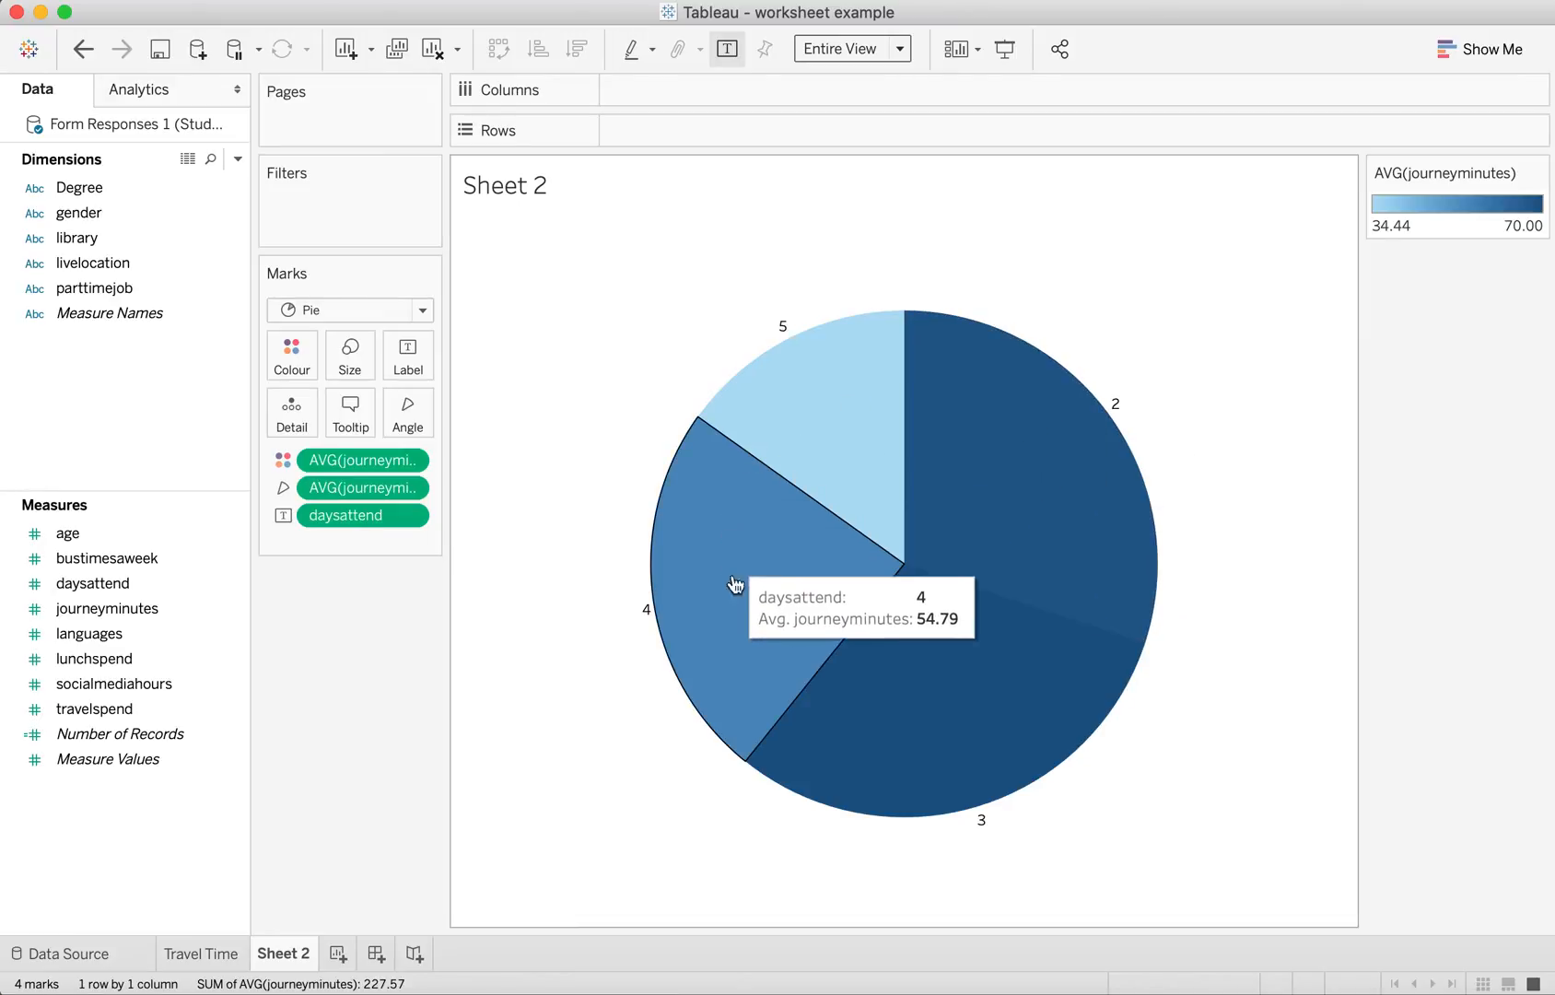
mouse_move(948, 378)
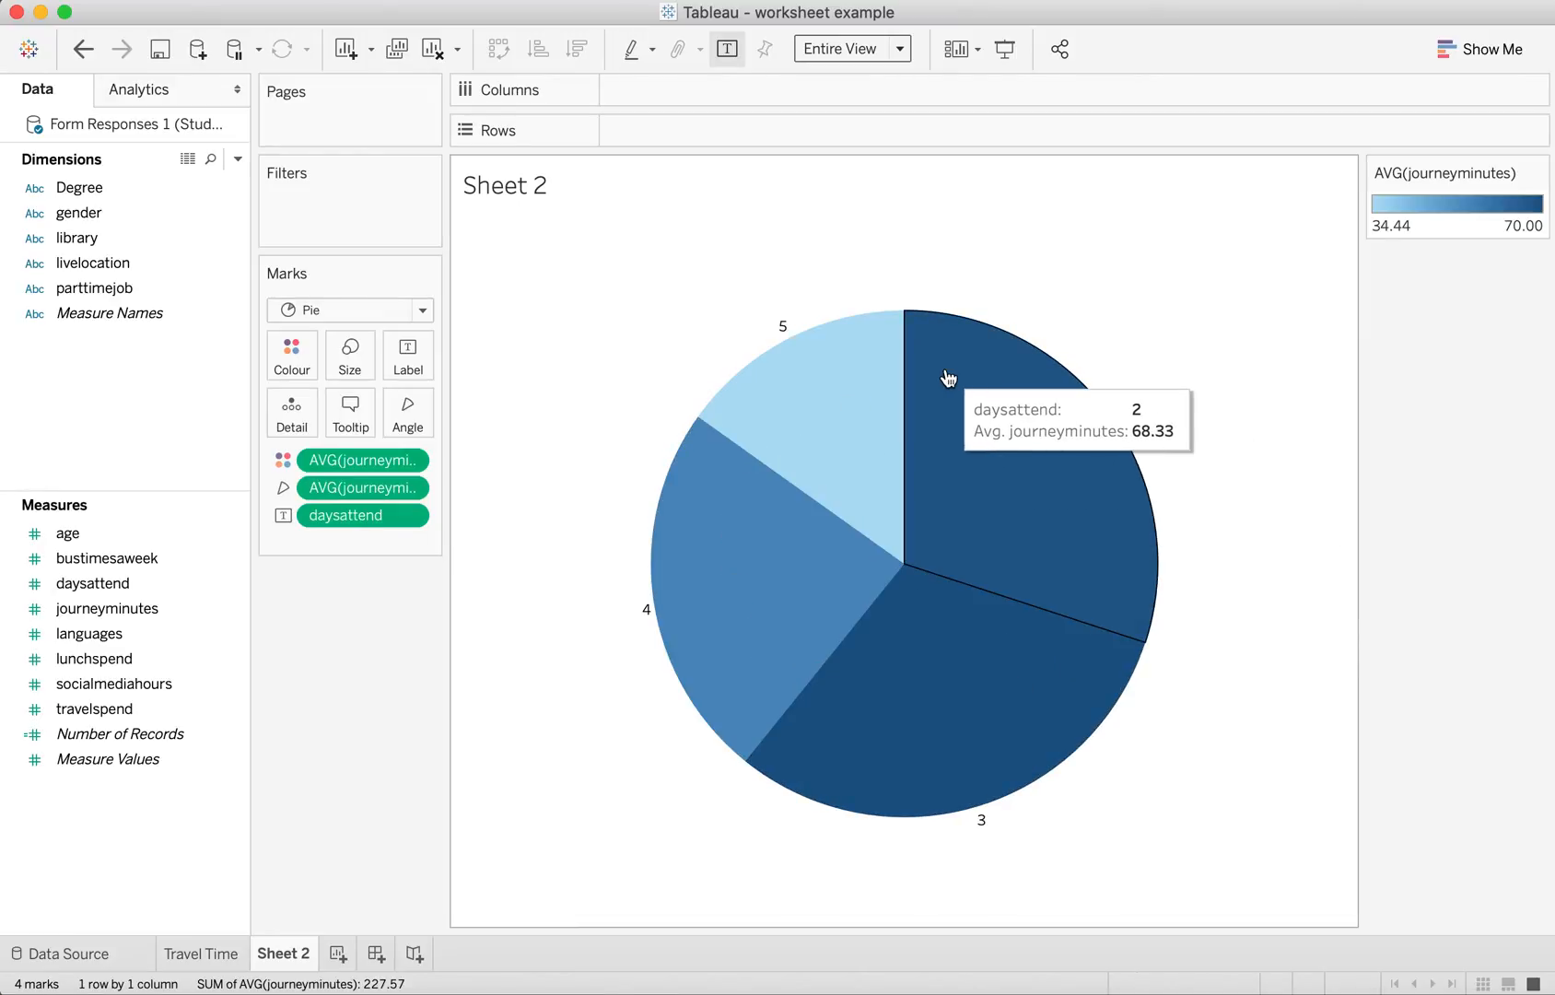
- Set the font size of the pie's mark labels to 12
left_click(407, 354)
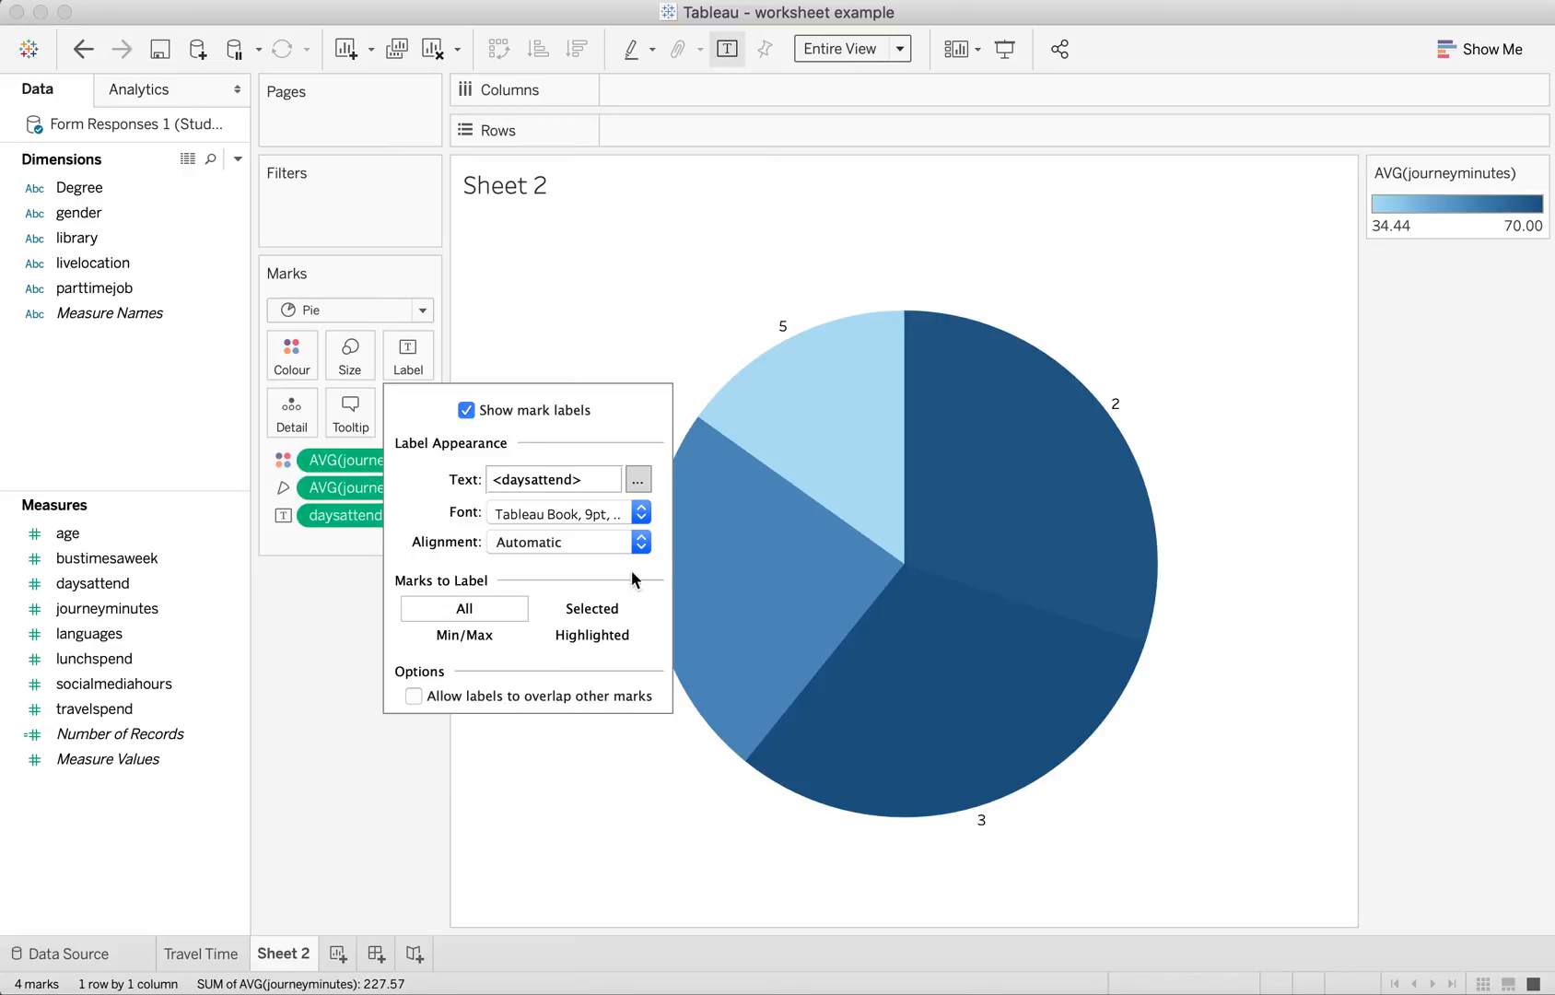
left_click(642, 514)
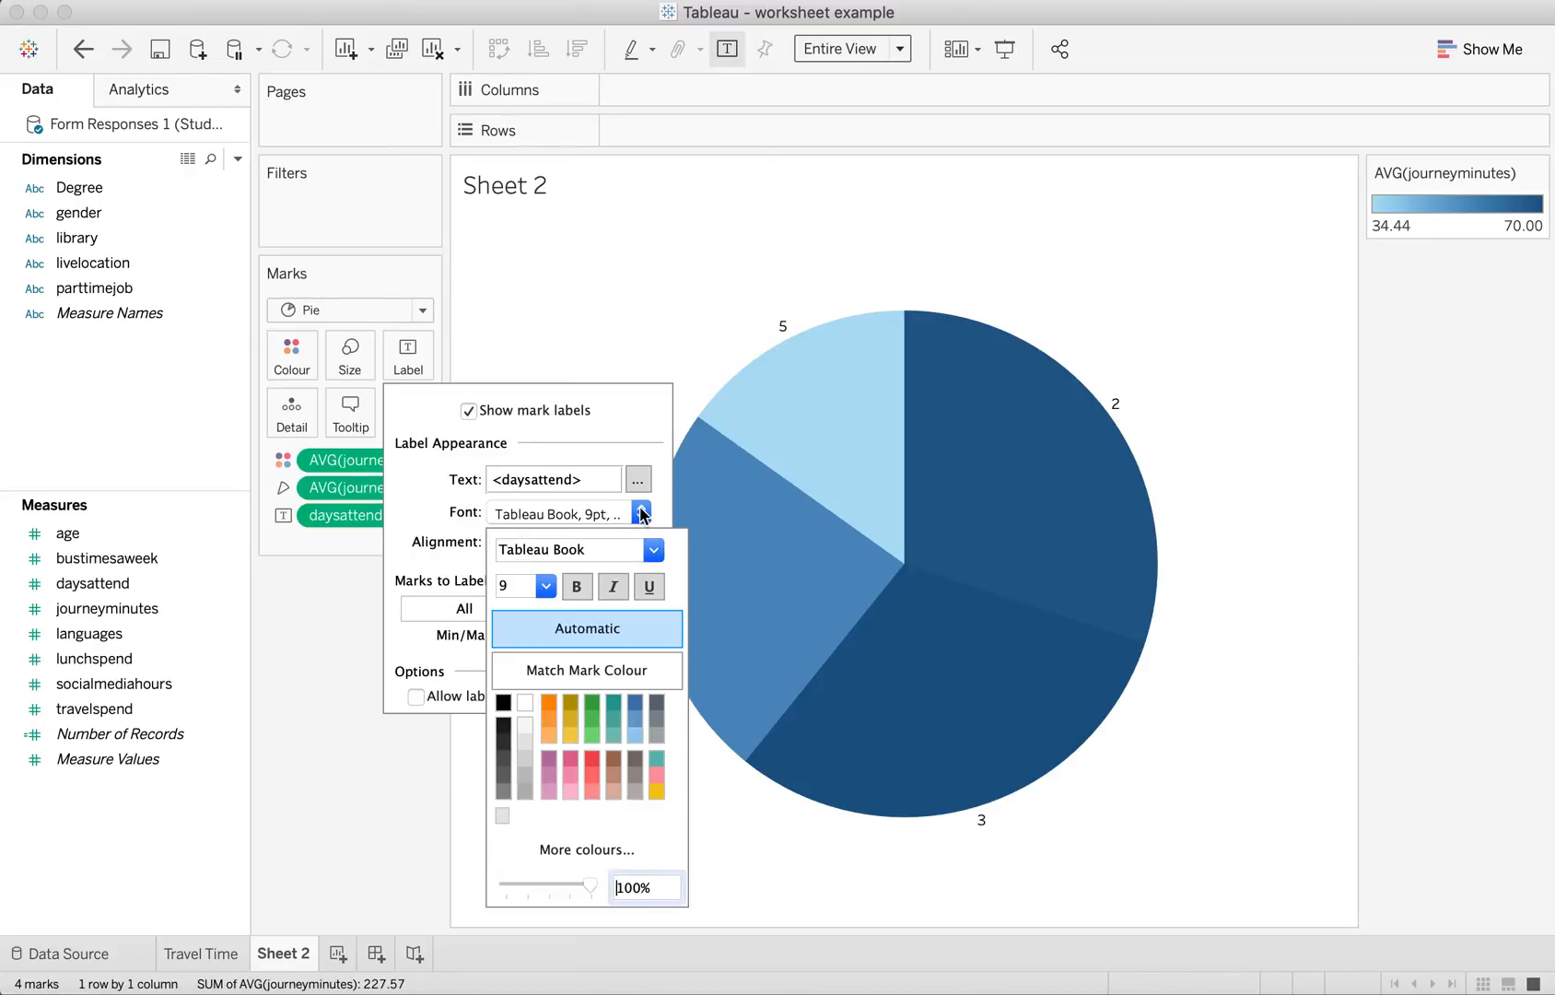
left_click(544, 593)
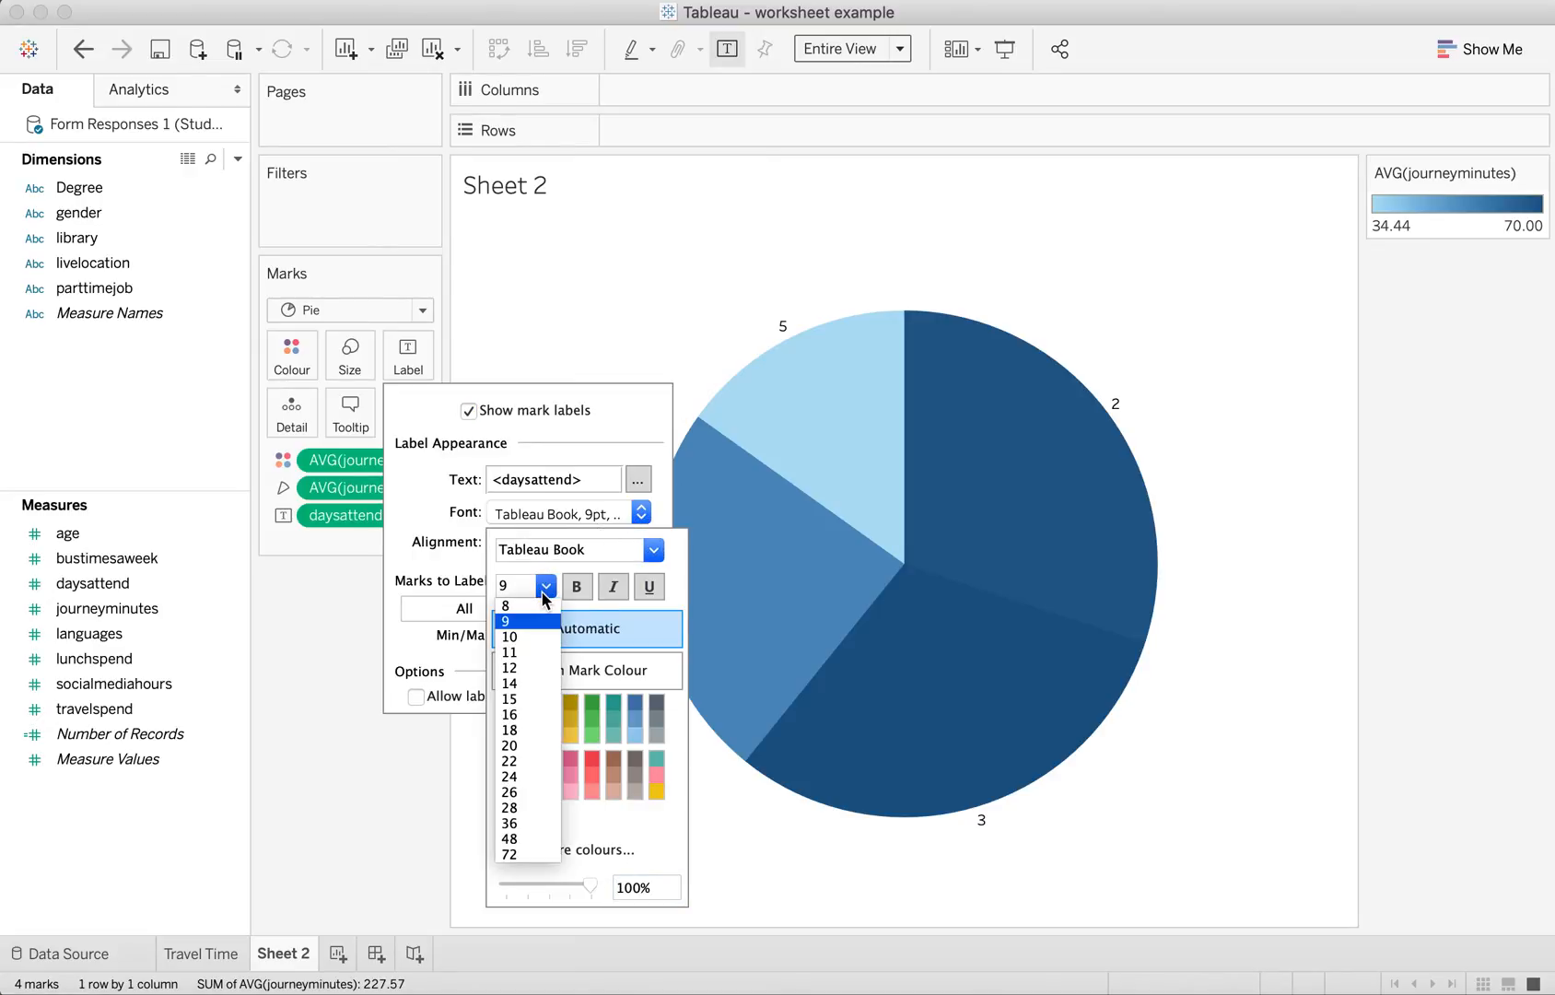
left_click(535, 668)
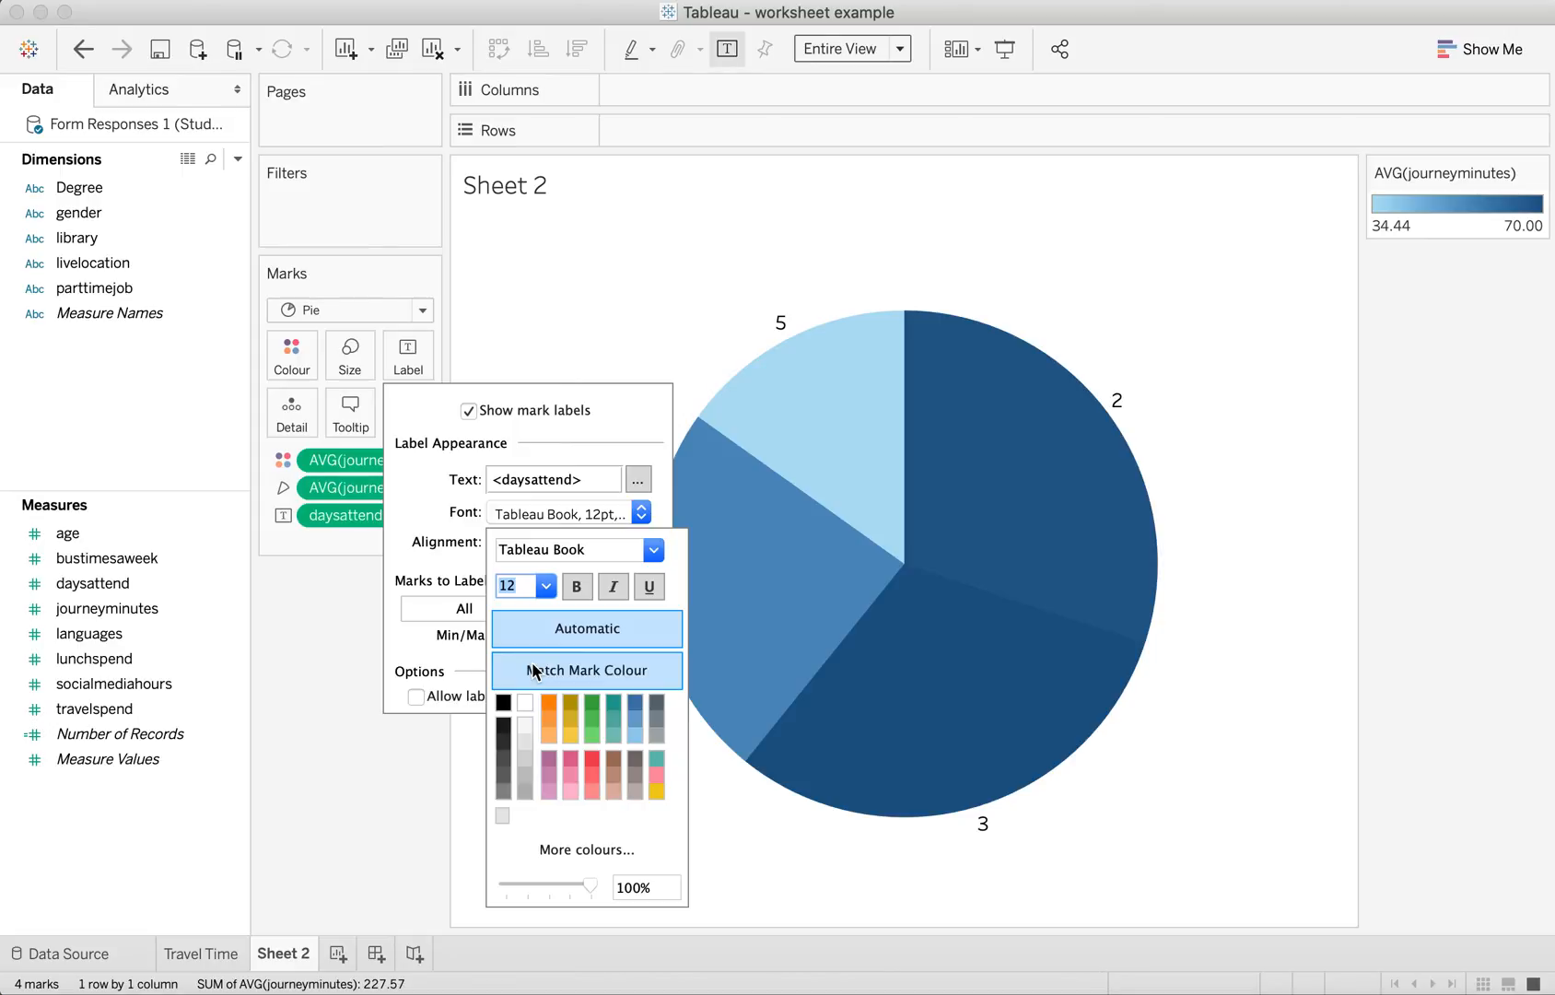
left_click(682, 271)
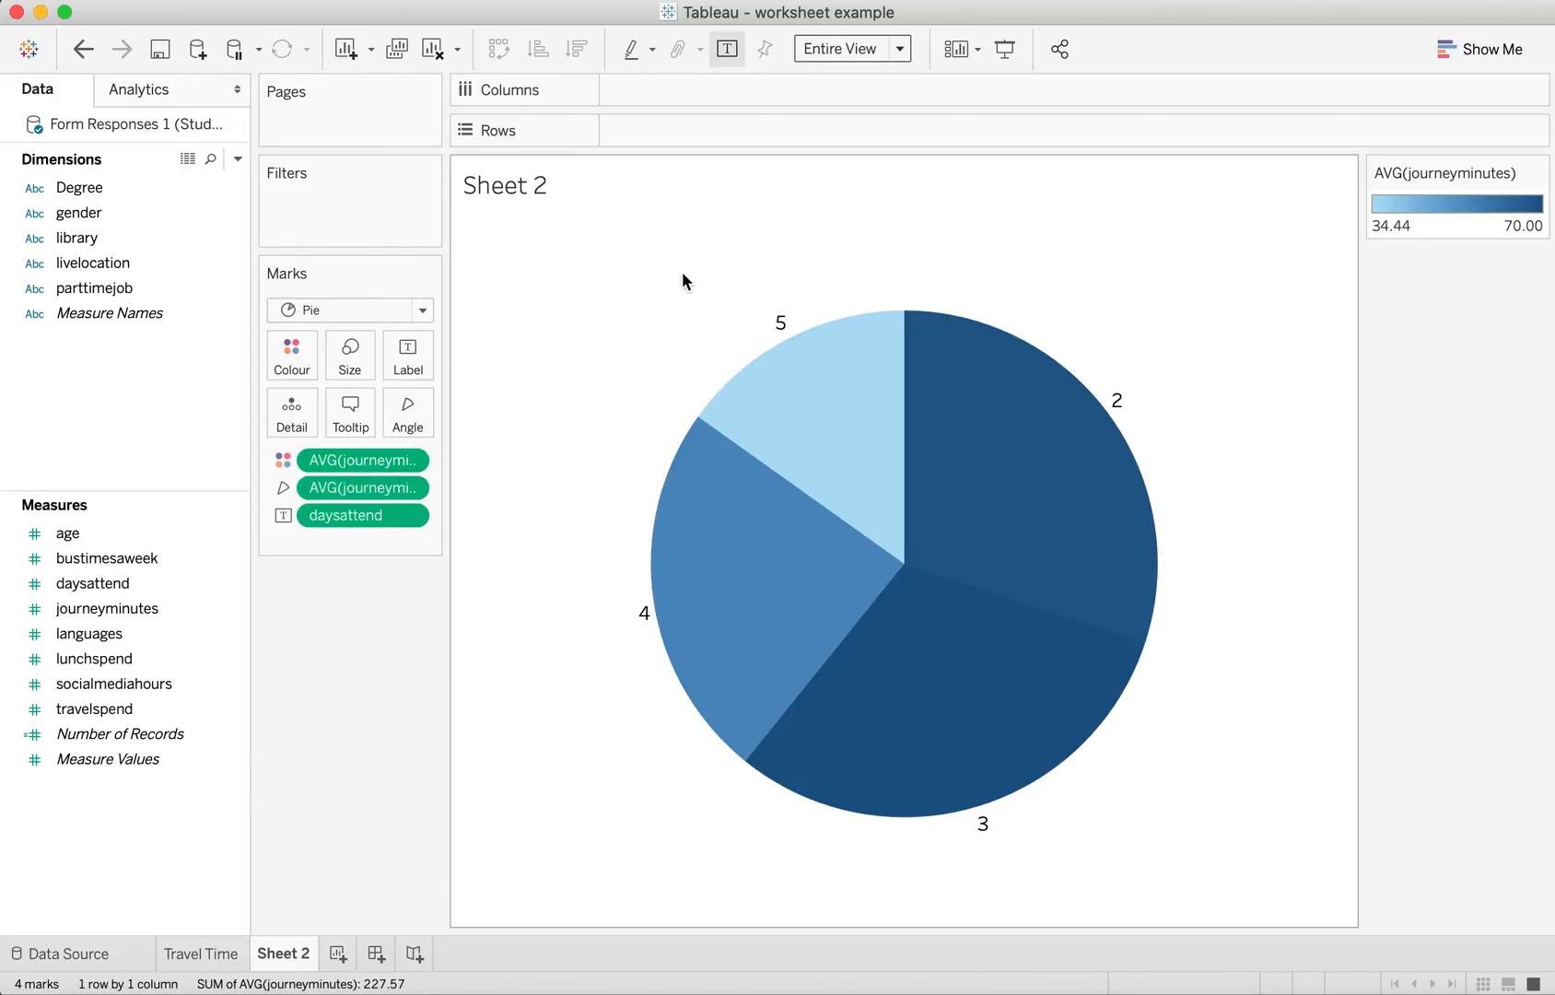
mouse_move(751, 429)
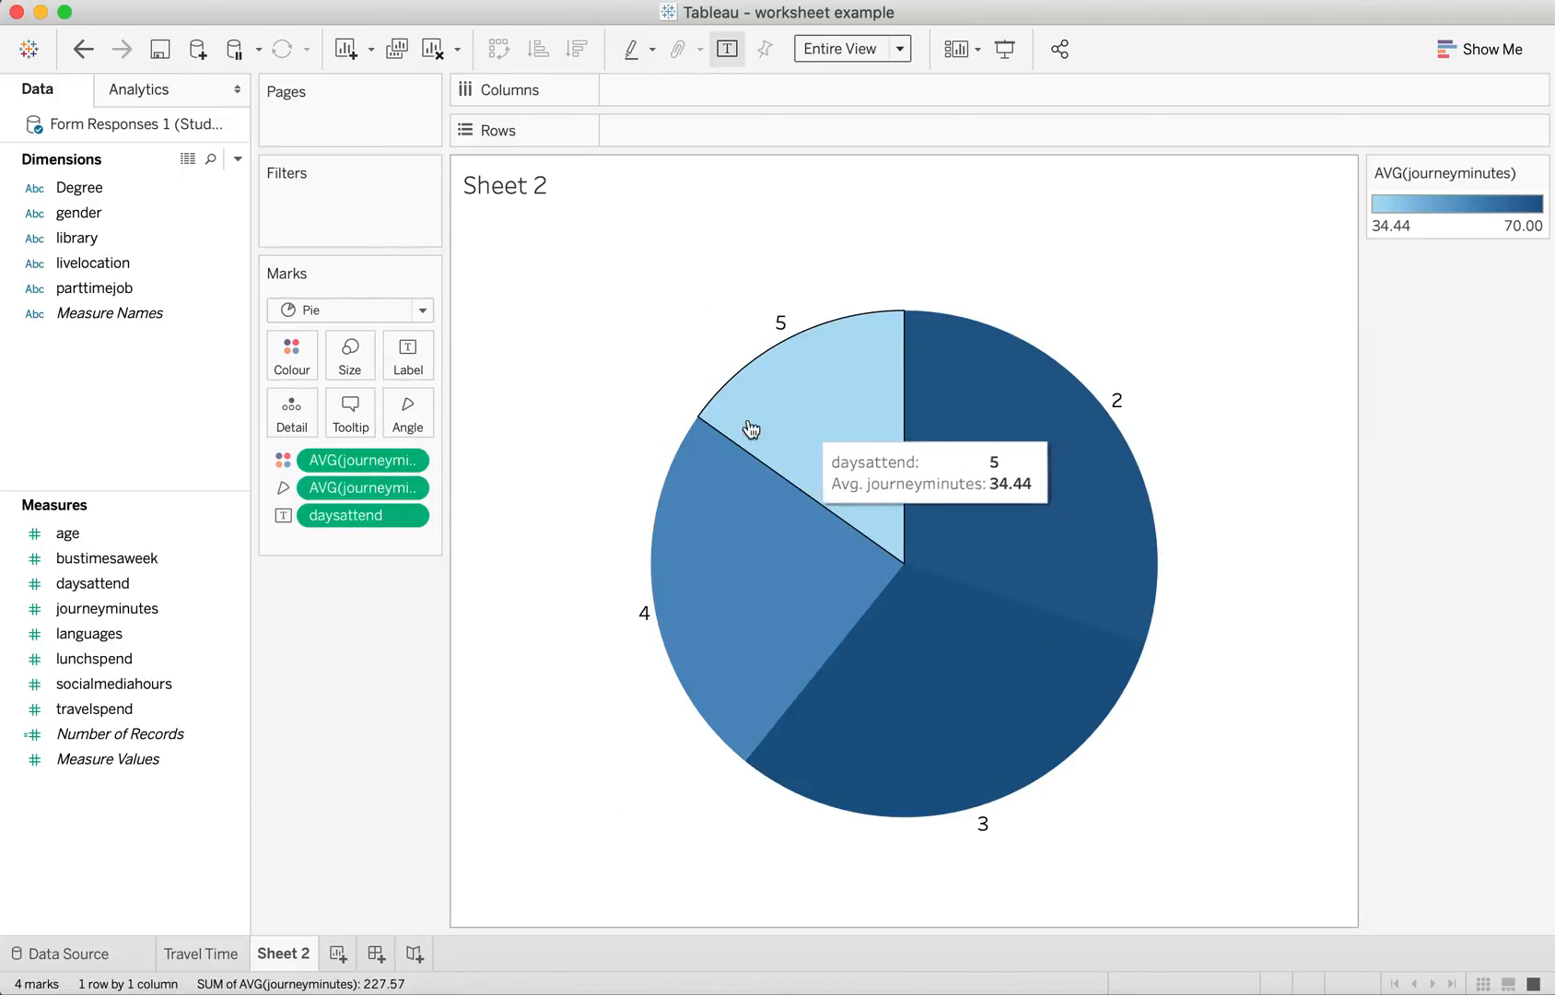
- Apply the Orange-Gold palette to the average journeyminutes colours of the pie
left_click(300, 368)
left_click(403, 434)
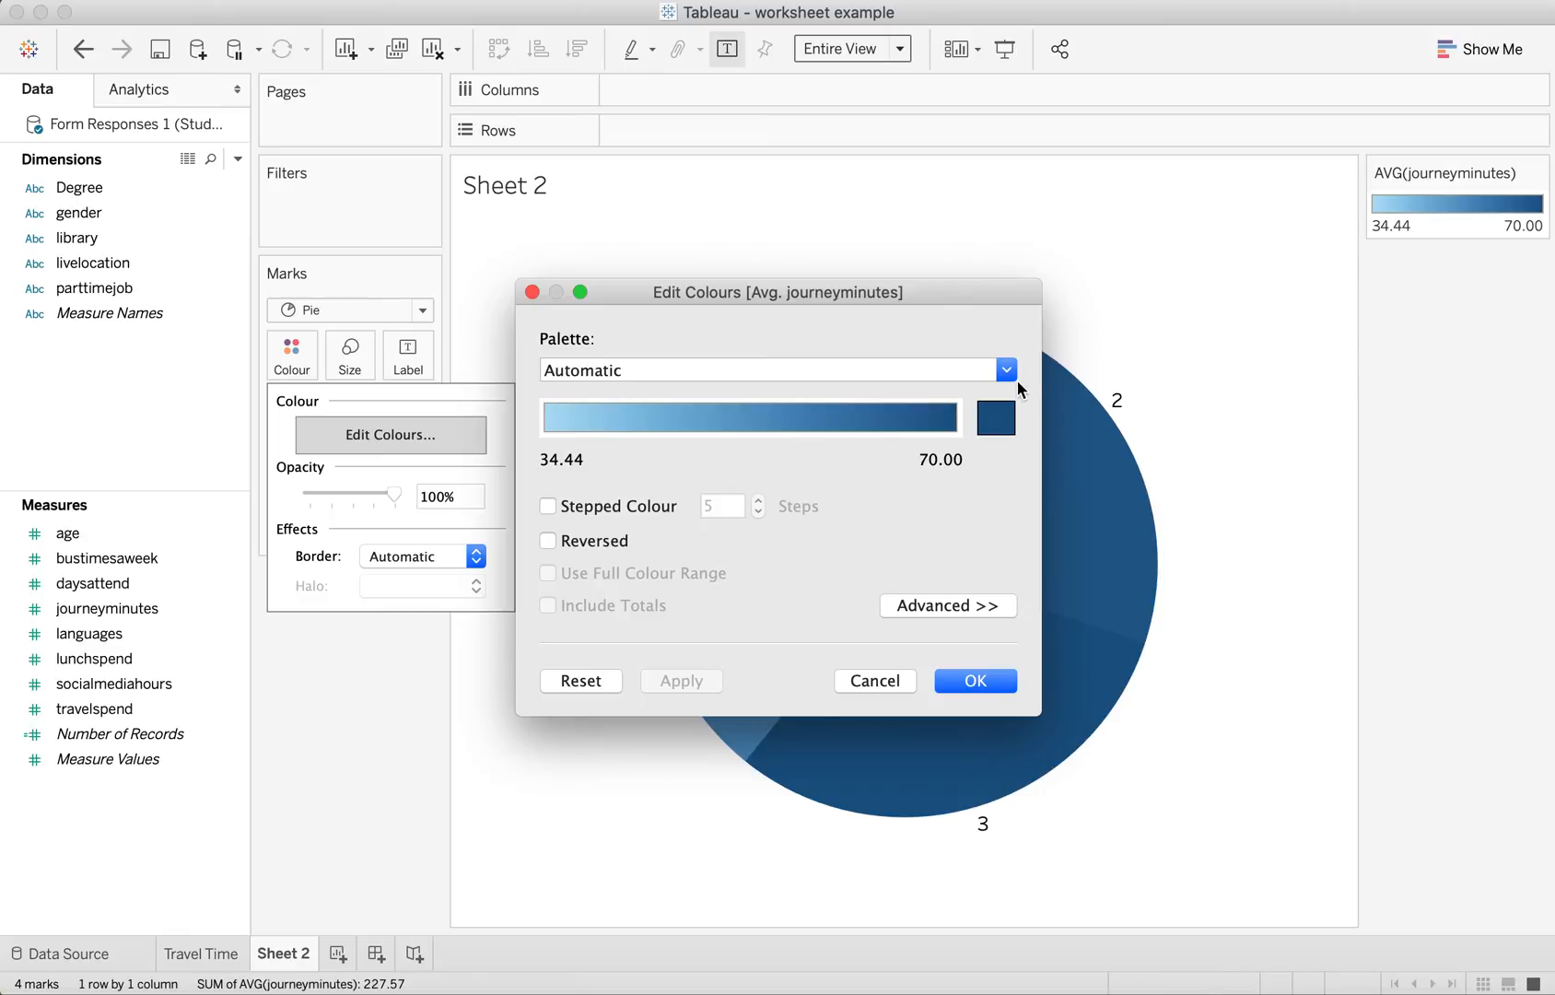
left_click(1008, 371)
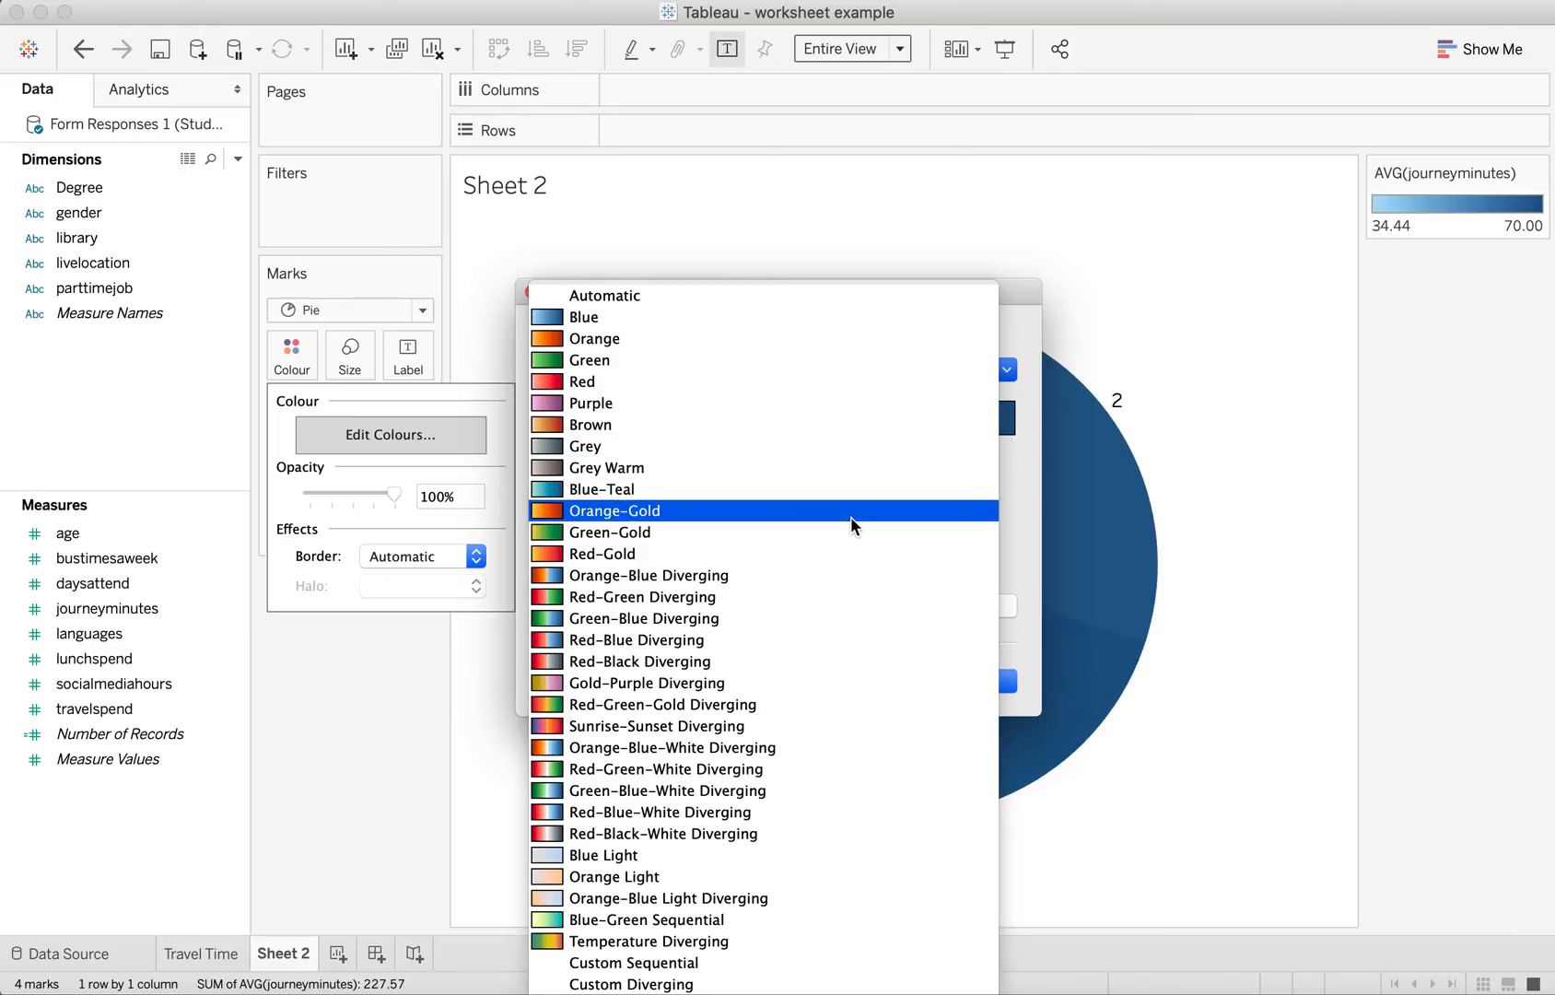
left_click(851, 518)
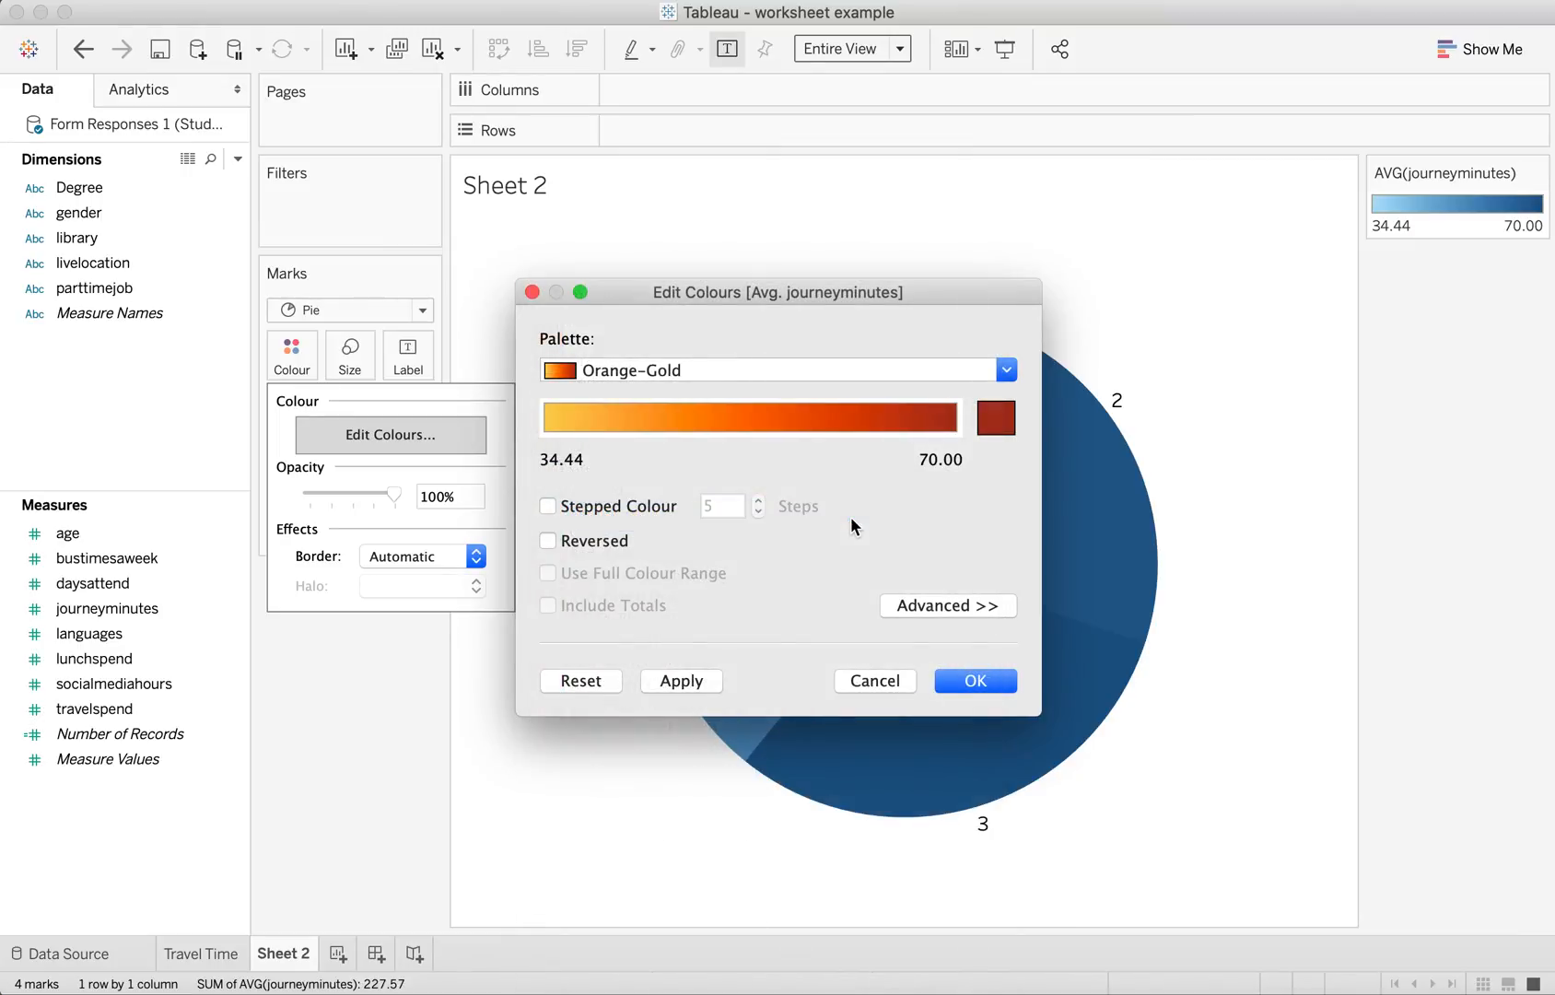
left_click(995, 683)
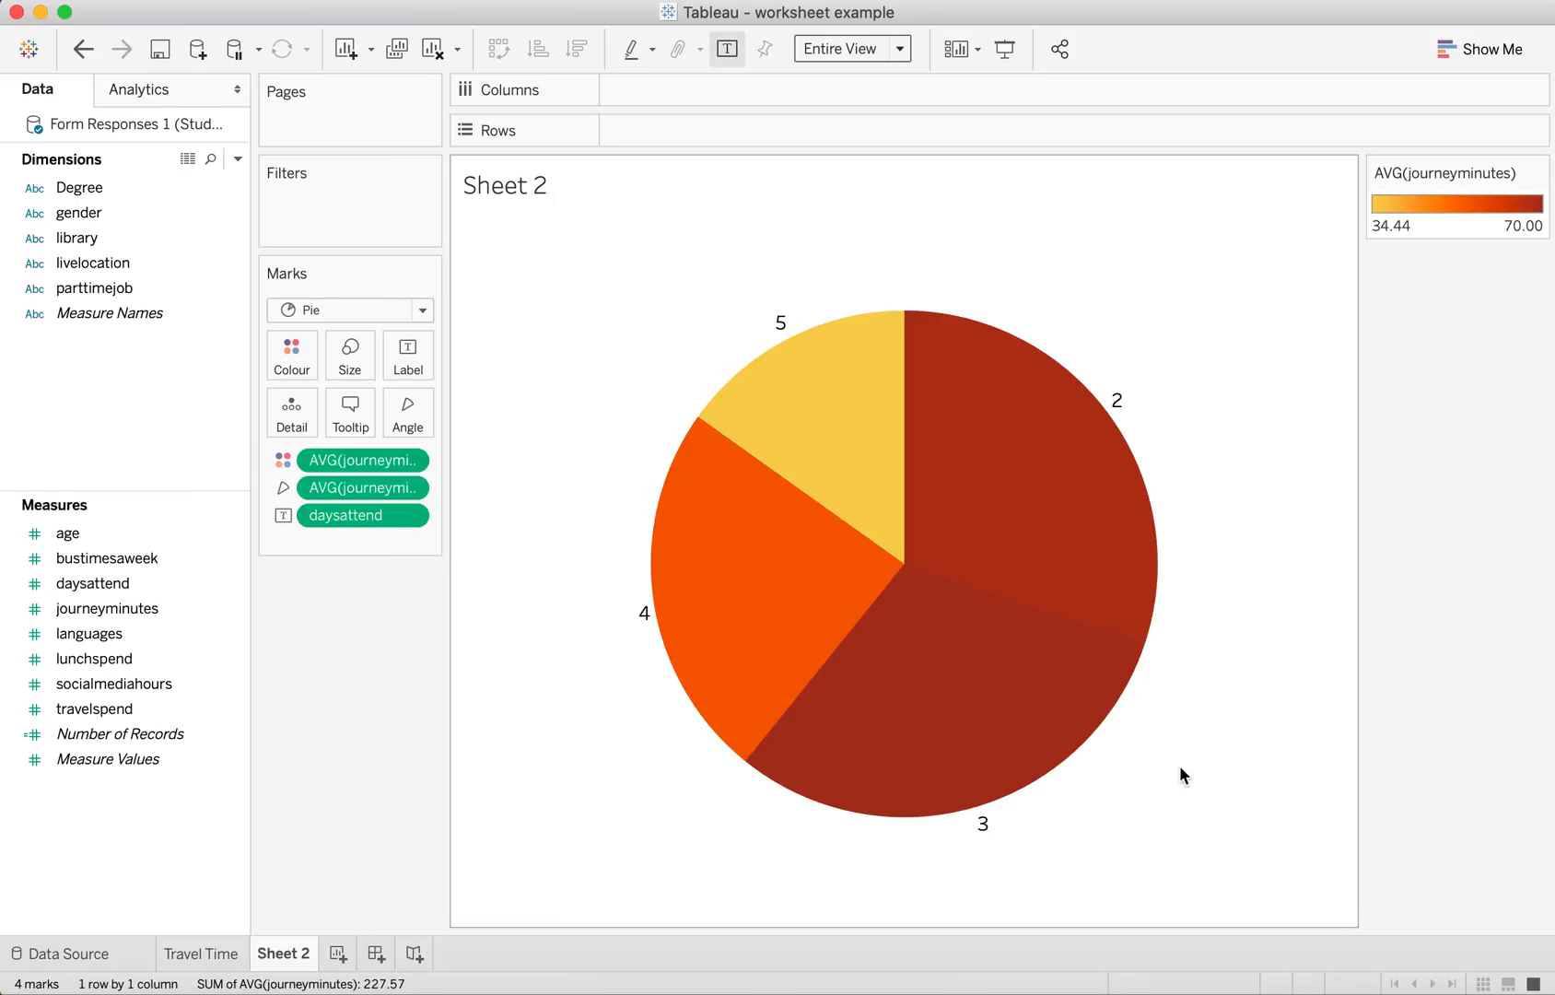
- Replace the sheet name placeholder in the chart title with "Average journey time and days attended"
double_click(504, 184)
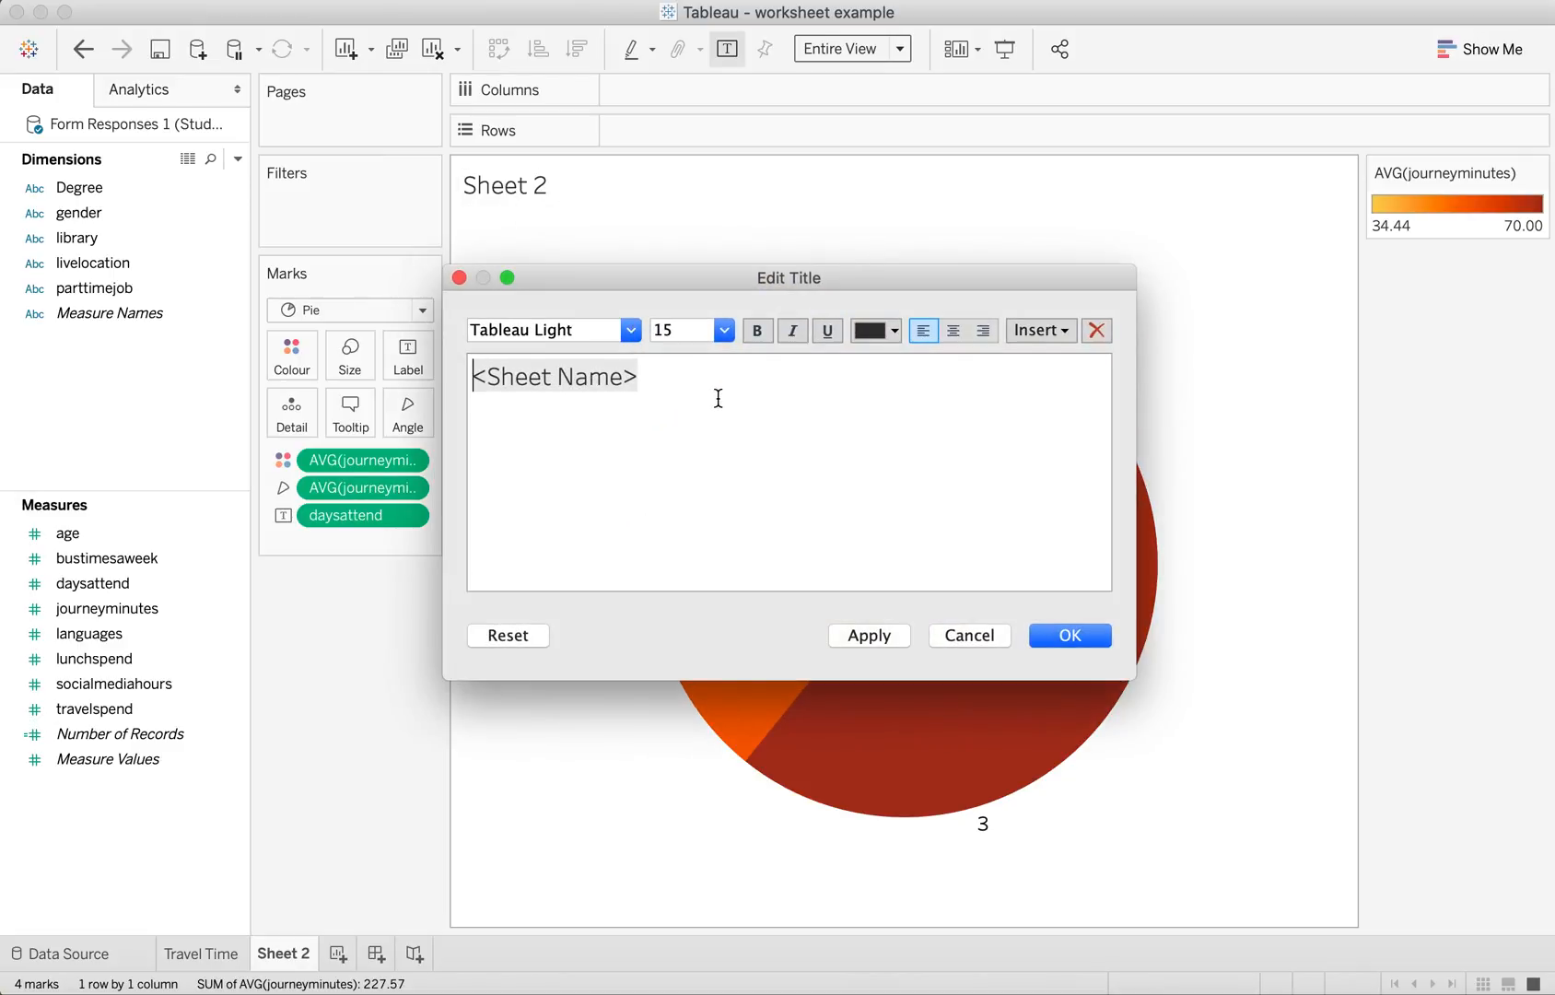
left_click(546, 371)
left_click(650, 379)
key("BackSpace")
key("BackSpace")
key("BackSpace")
key("BackSpace")
key("BackSpace")
key("BackSpace")
key("BackSpace")
key("BackSpace")
key("BackSpace")
key("BackSpace")
key("BackSpace")
key("BackSpace")
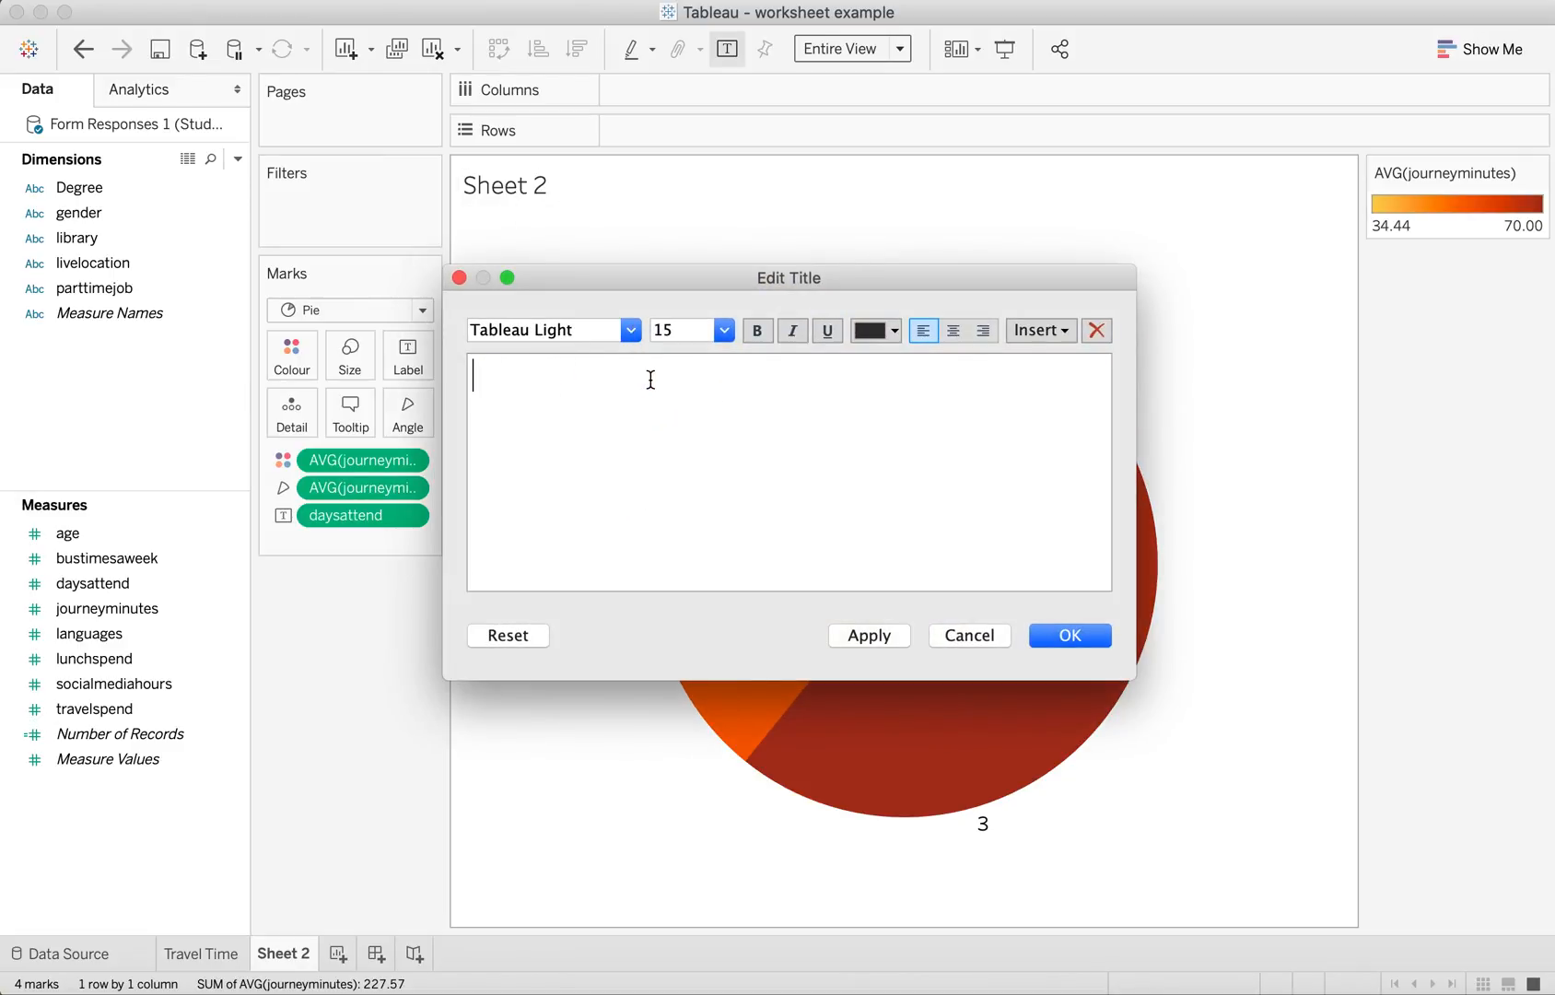
type("Average journ")
type("et")
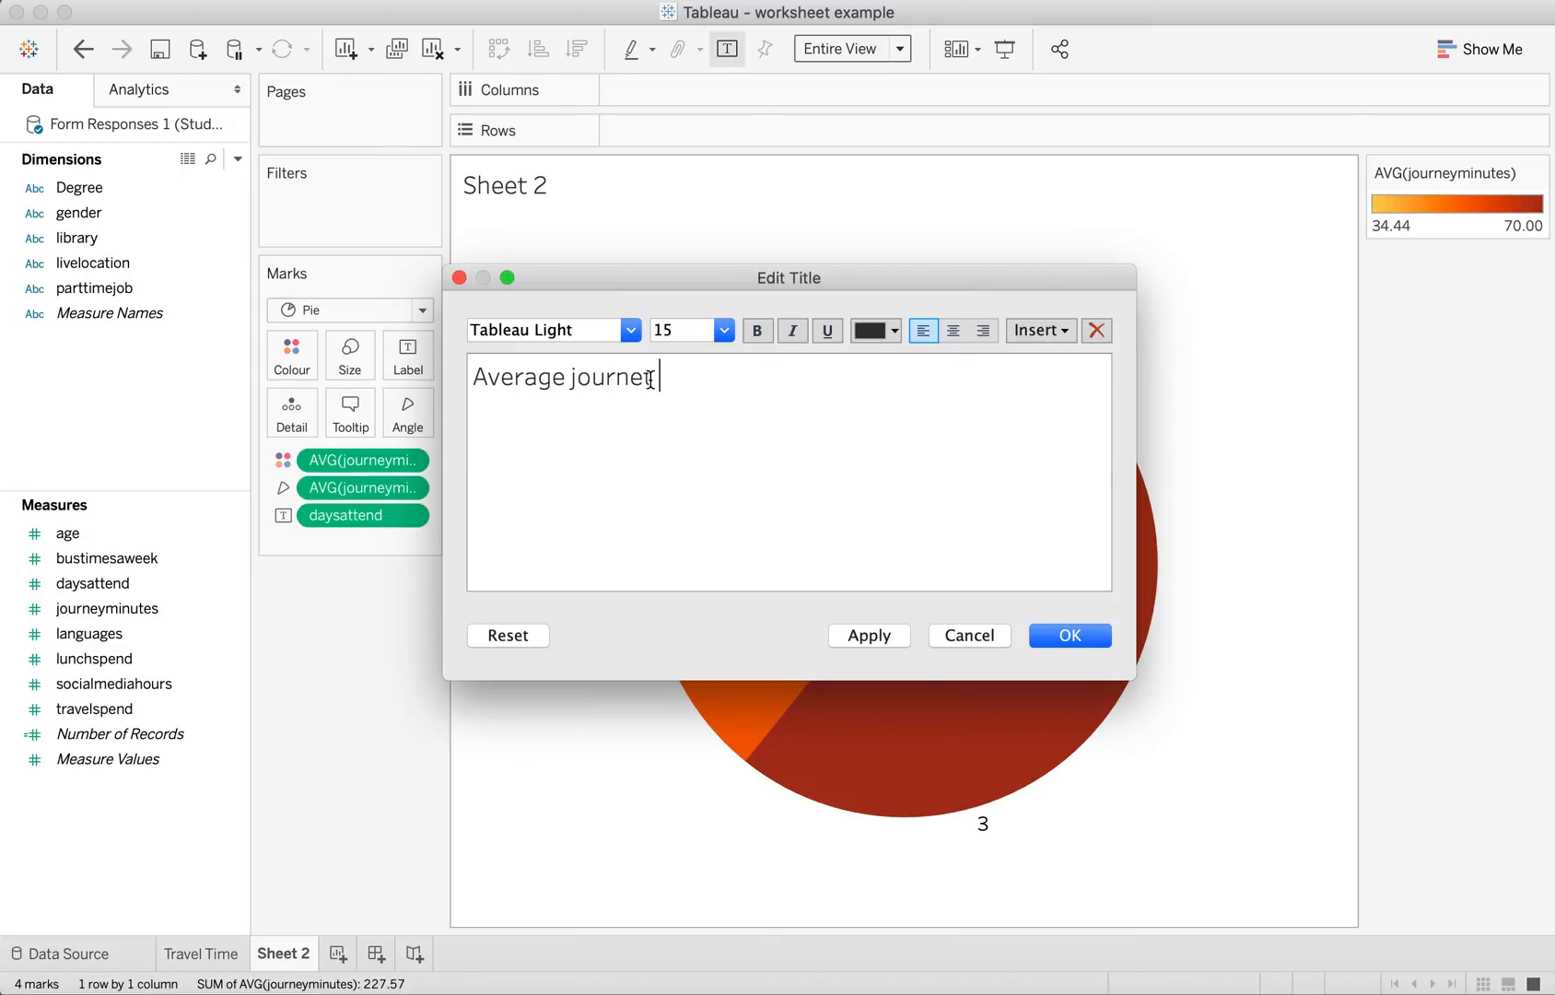
key("BackSpace")
type("y time and days attended")
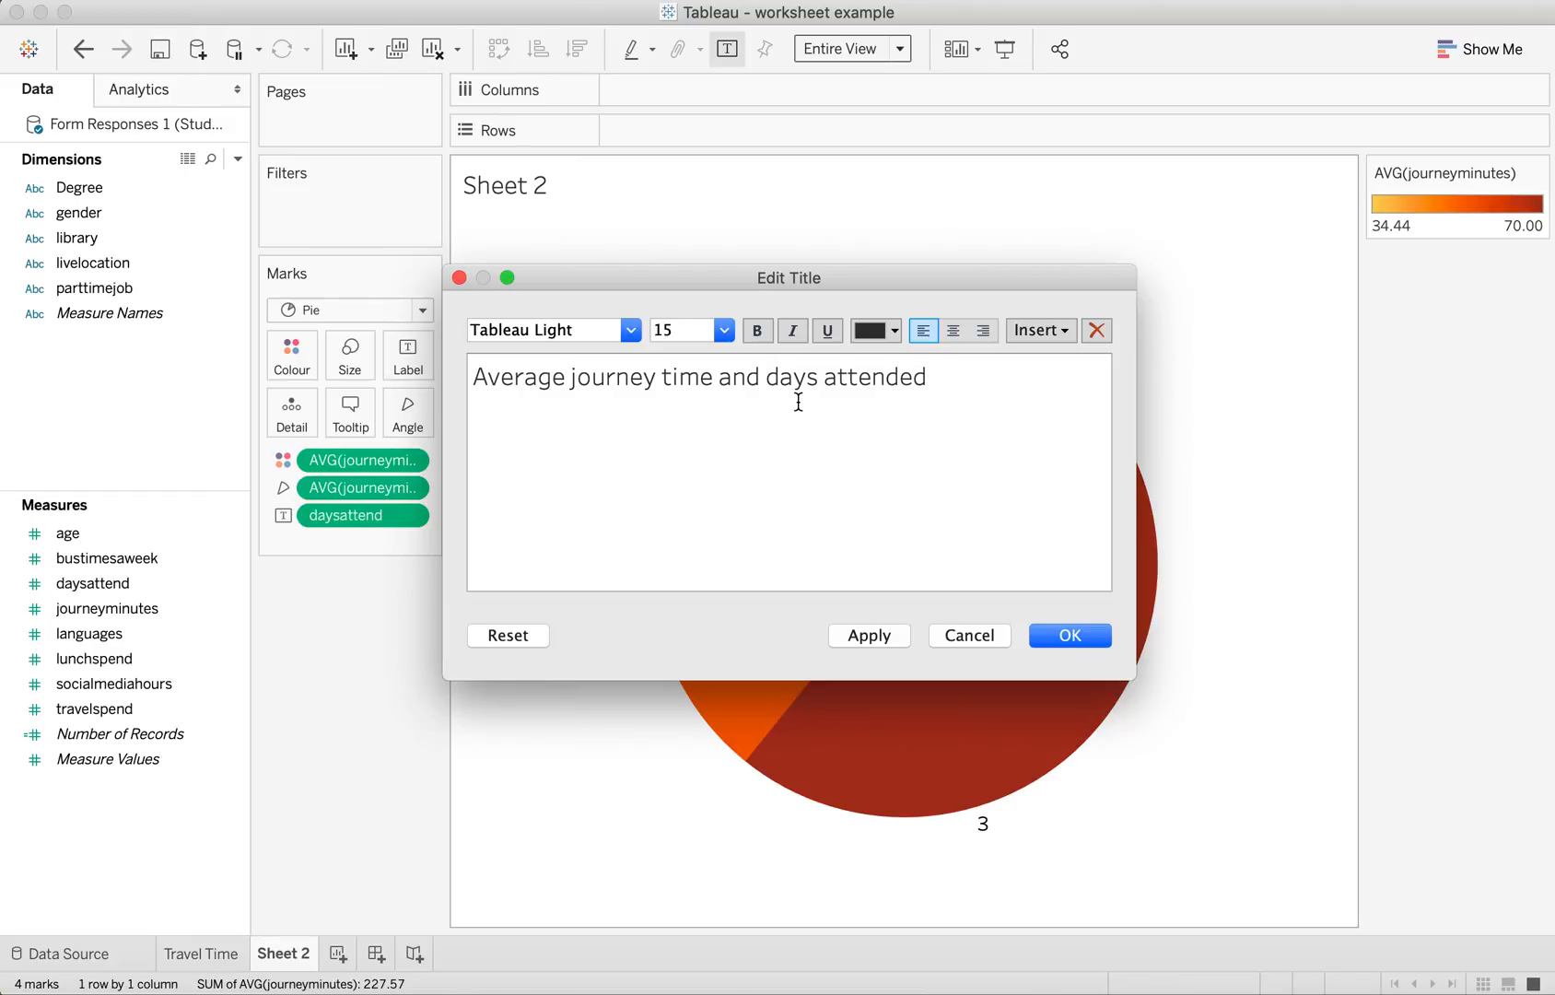
left_click(1096, 635)
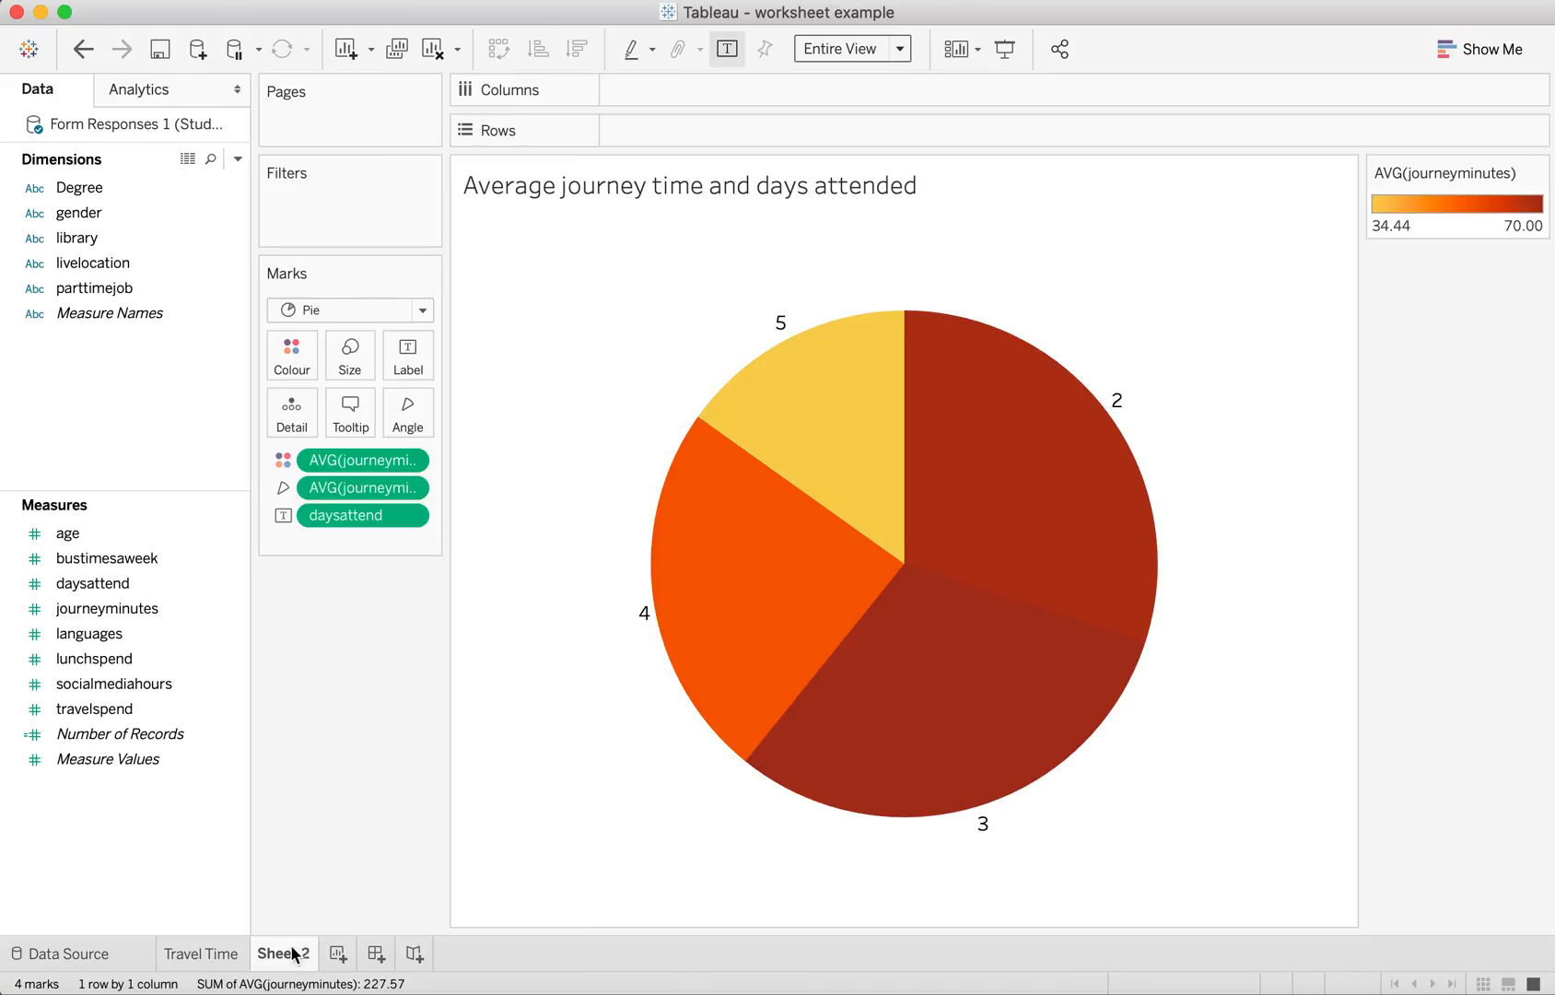
- Rename the worksheet Sheet 2 as "Days"
mouse_move(291, 956)
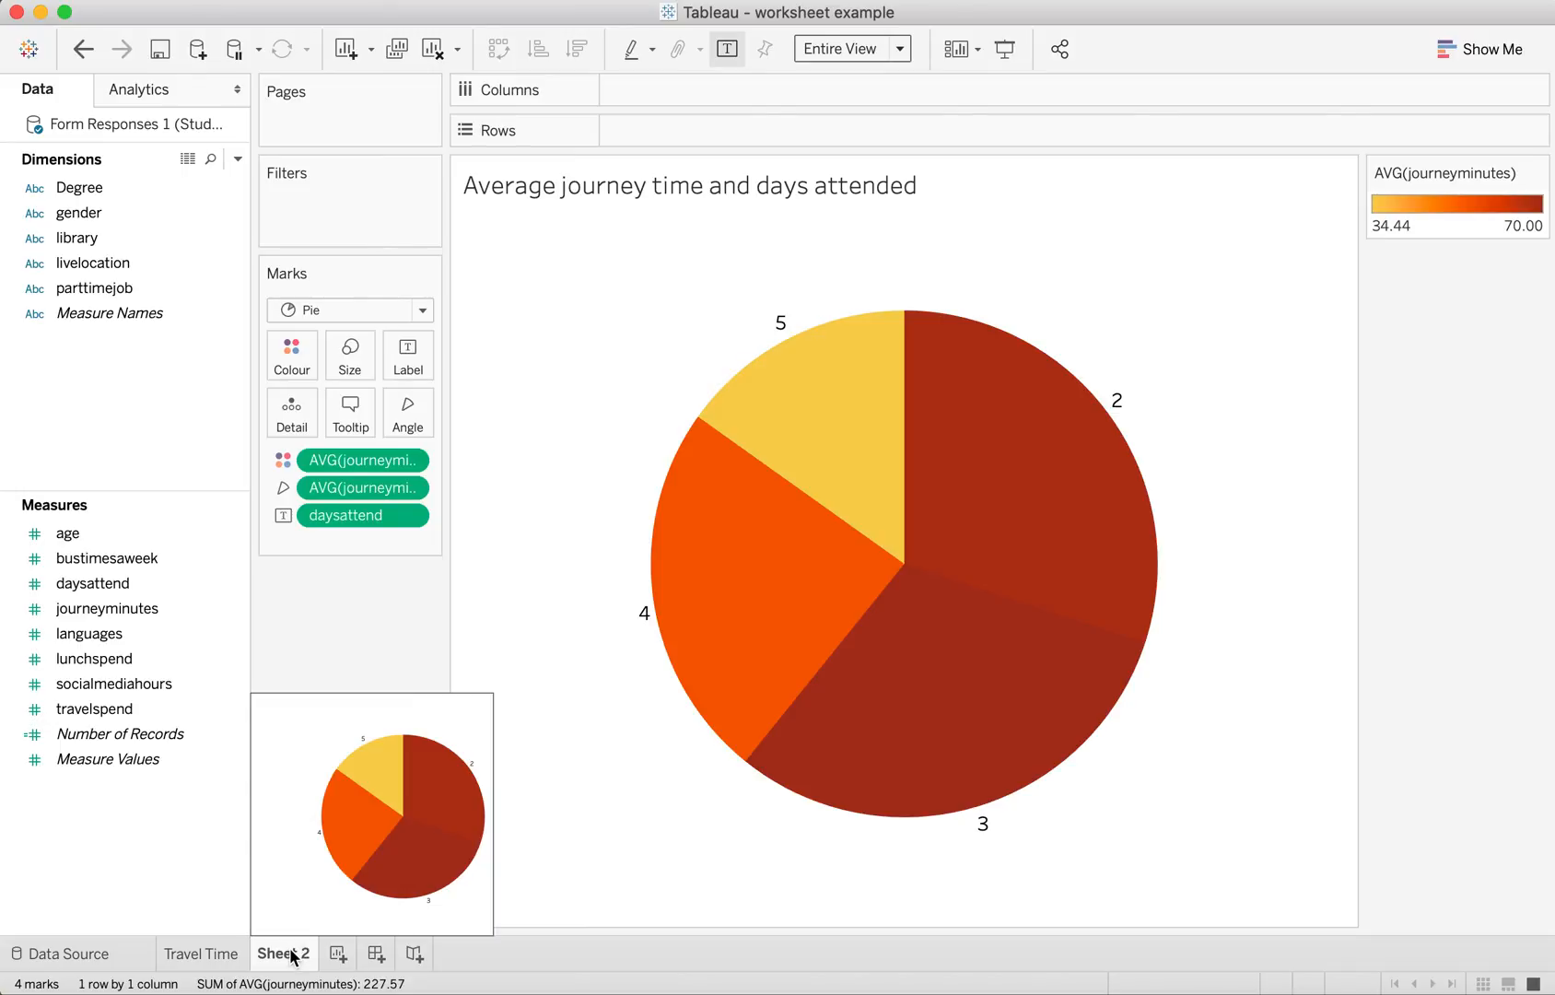
double_click(292, 955)
type("Days")
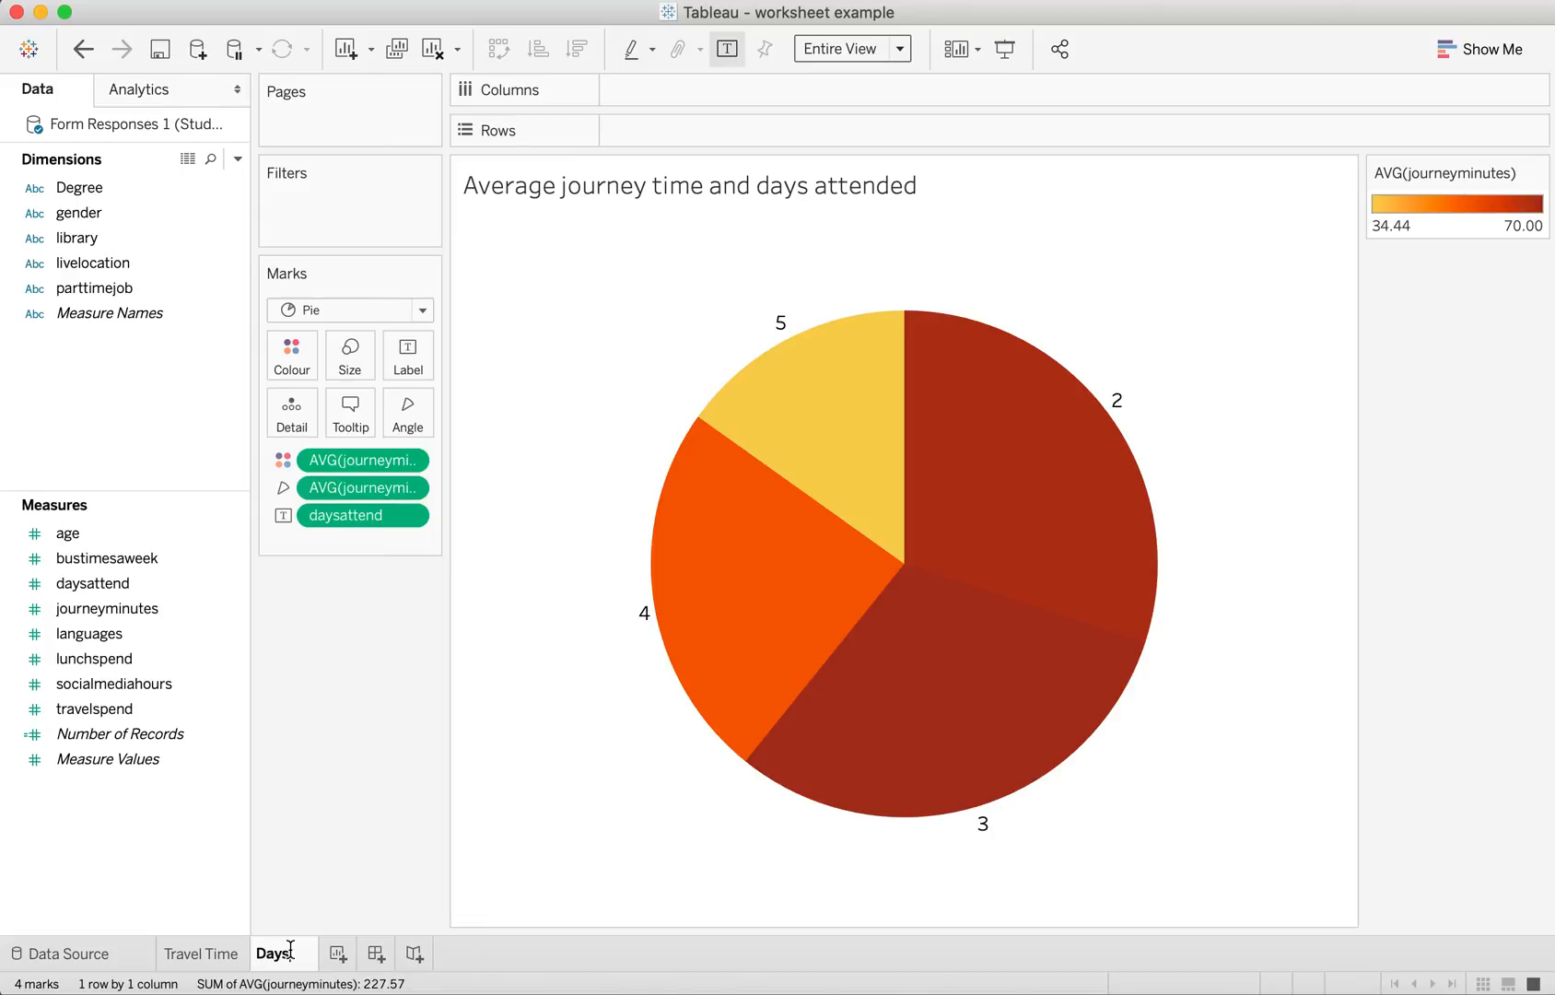
left_click(524, 808)
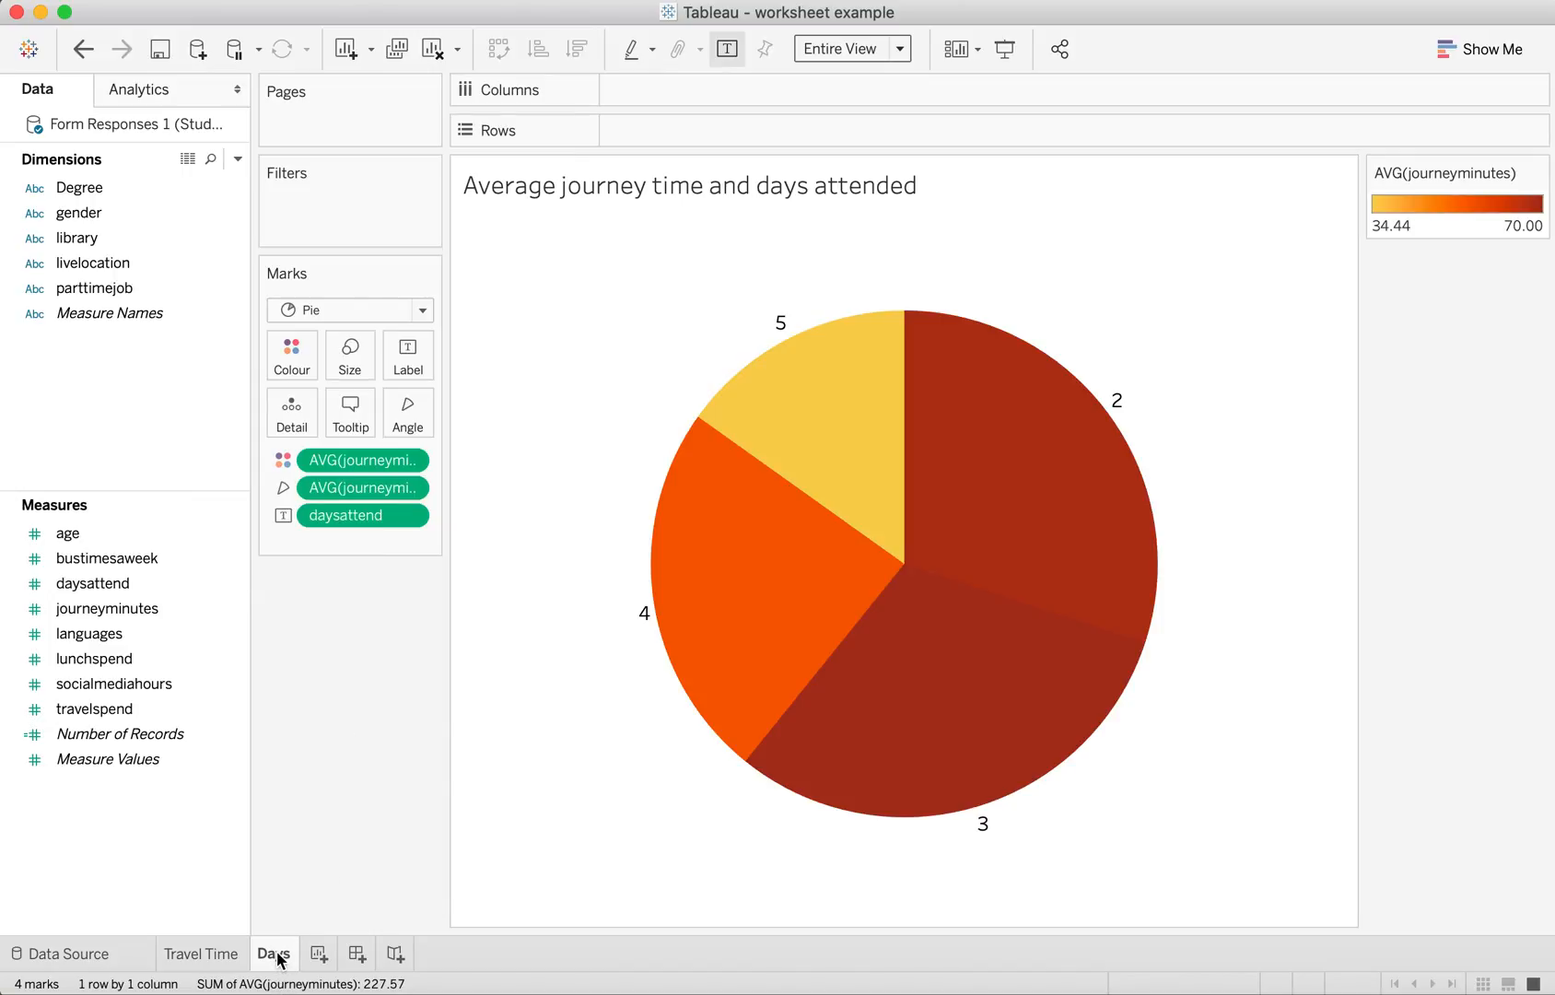
mouse_move(277, 959)
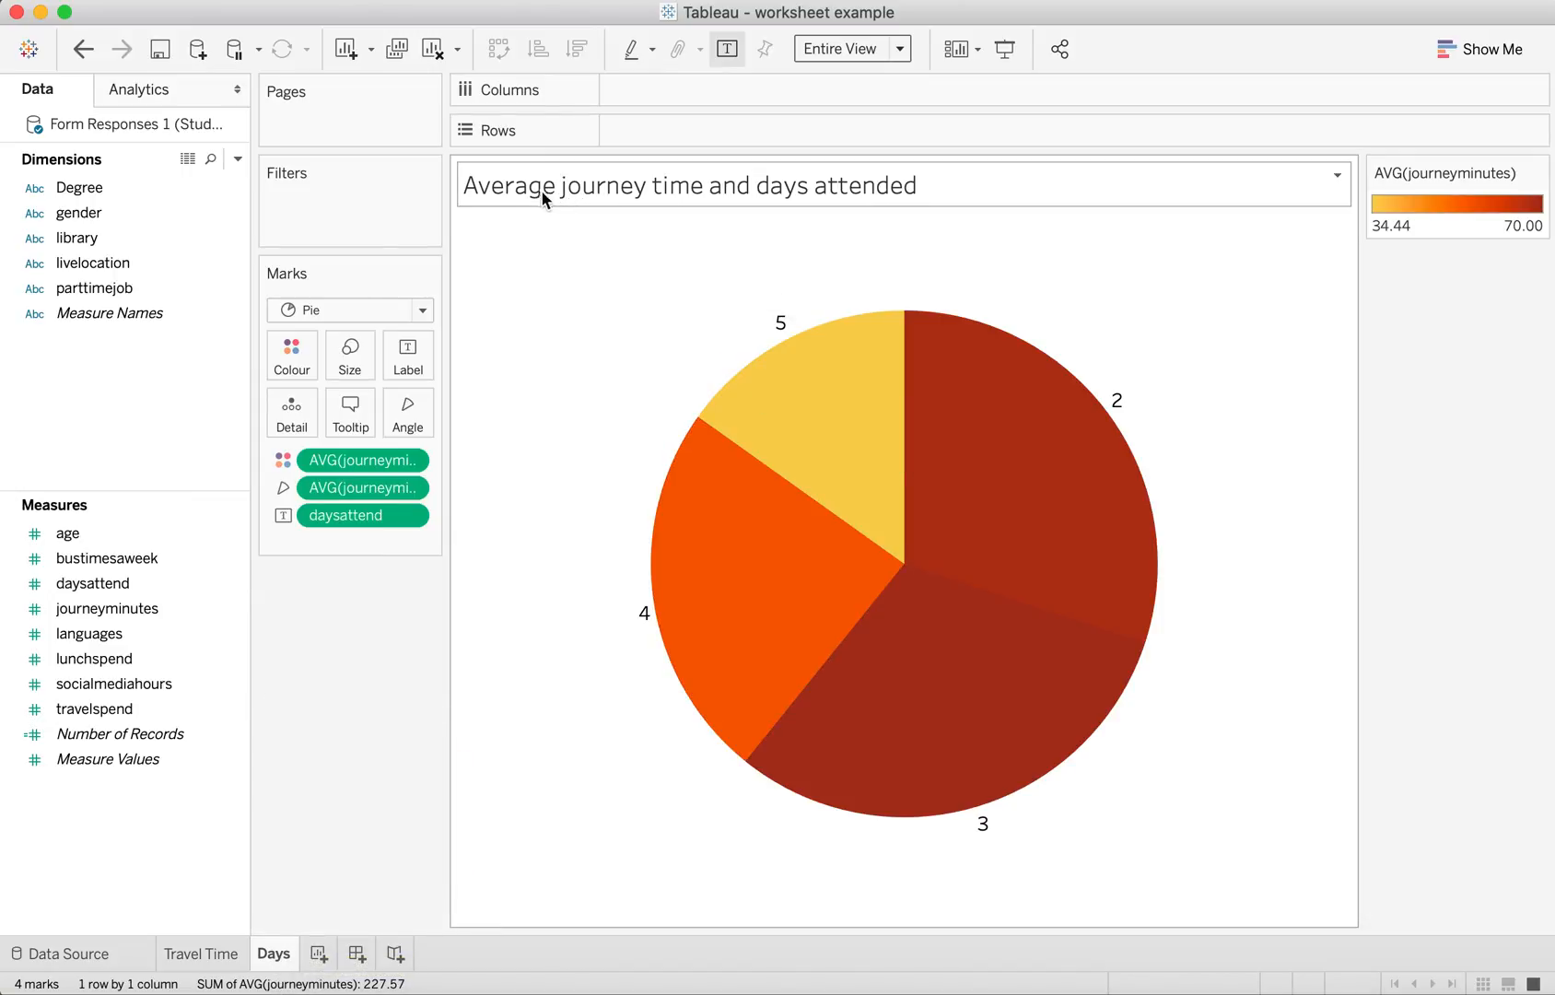